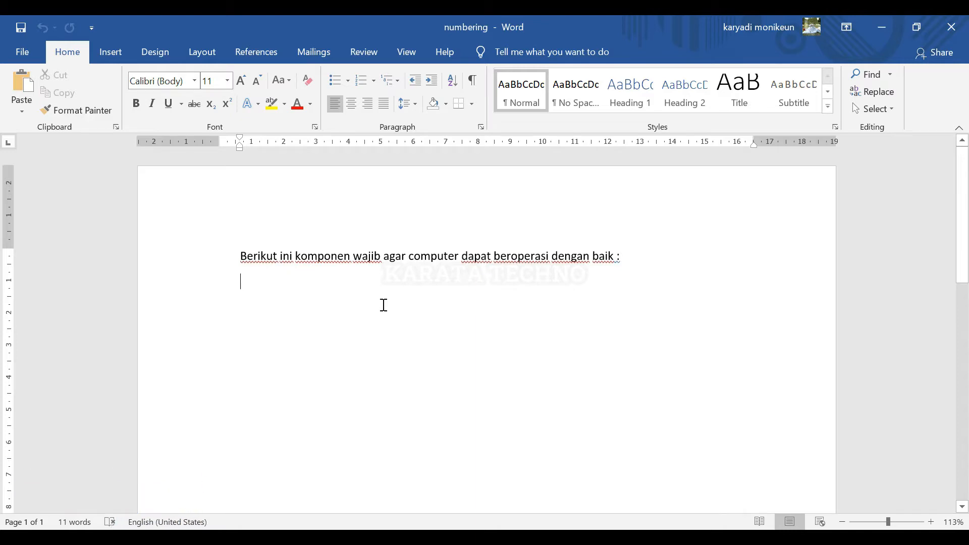
- Add the line "Hard Ware" below the introductory sentence and format it as a numbered list item
key(Return)
click(277, 282)
text(Ha)
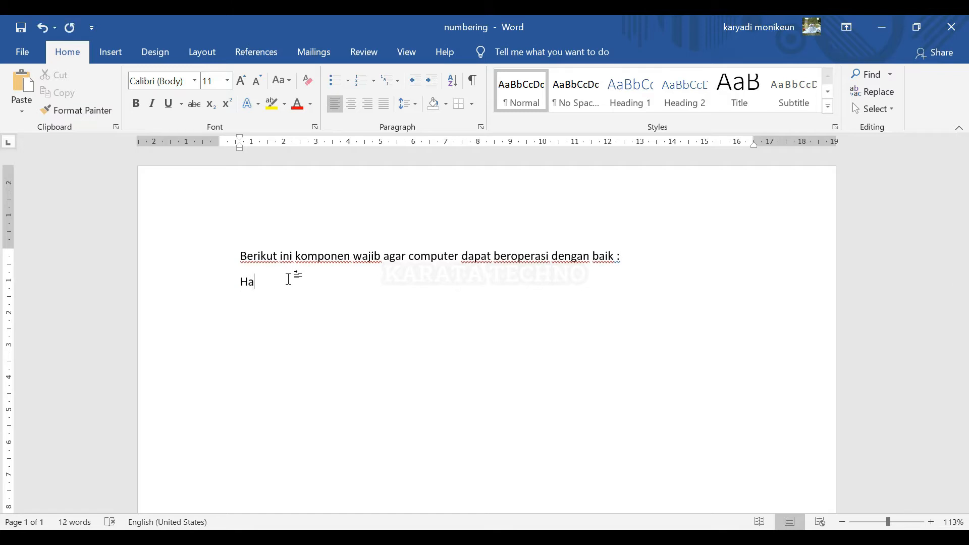
text(rd Ware)
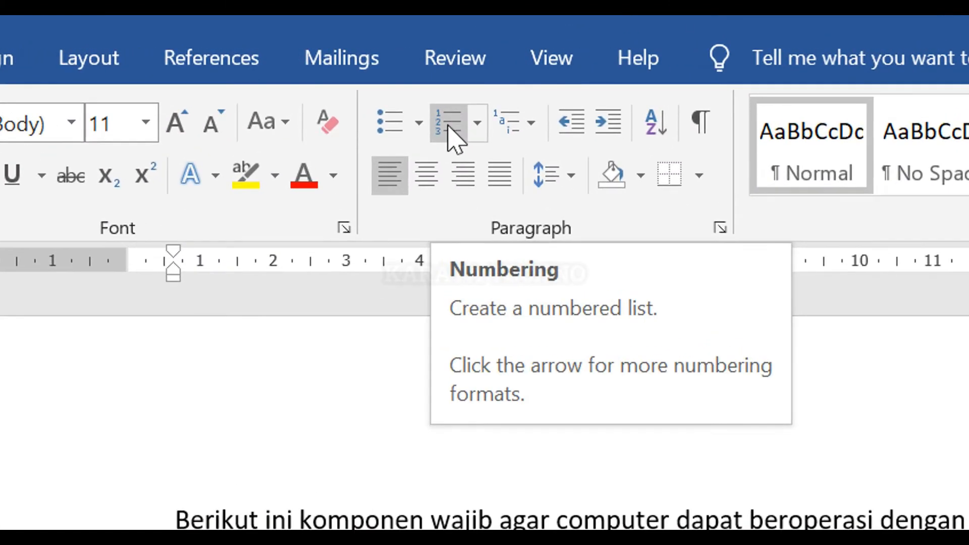
click(449, 130)
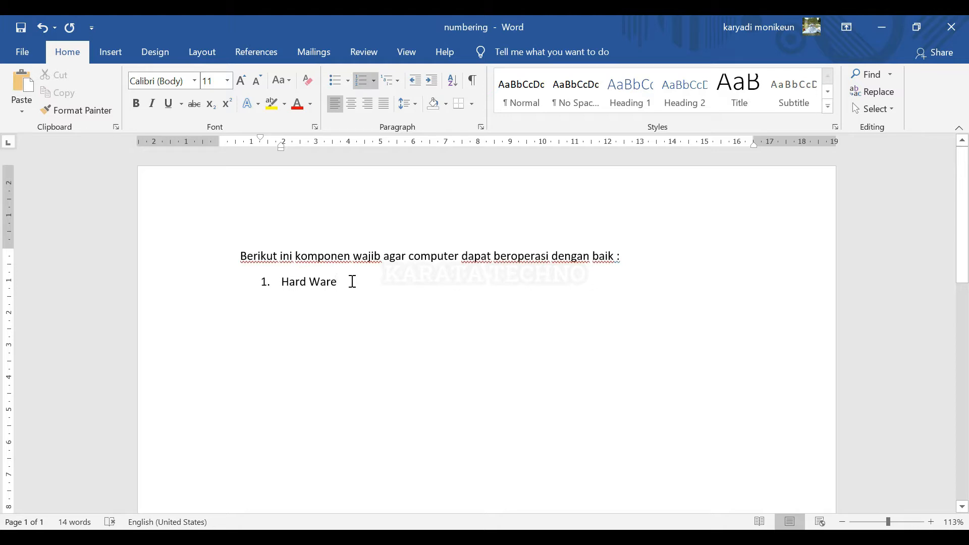
- Add the sub-items Monitor, Keyboard, Mouse, Loudspeaker and CPU one list level below Hard Ware
key(Return)
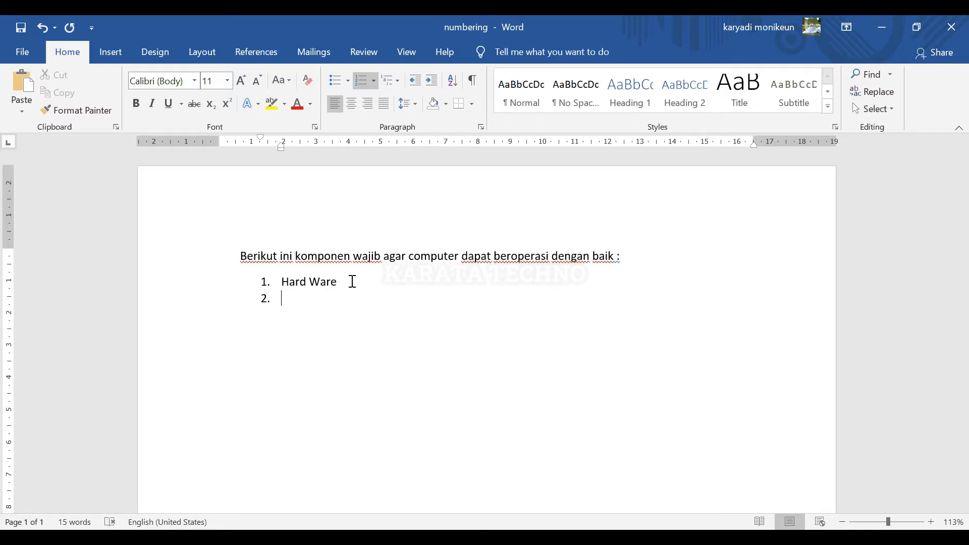
key(Tab)
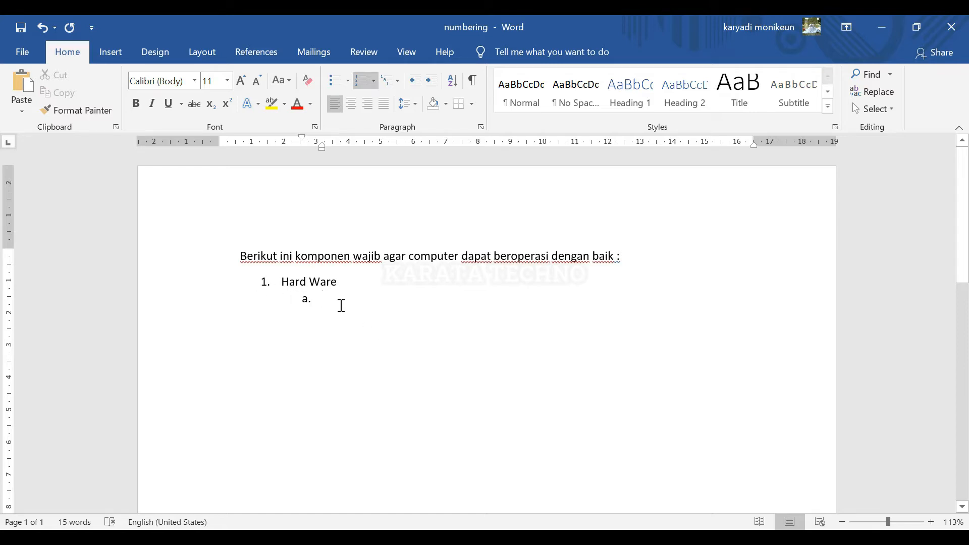
text(M)
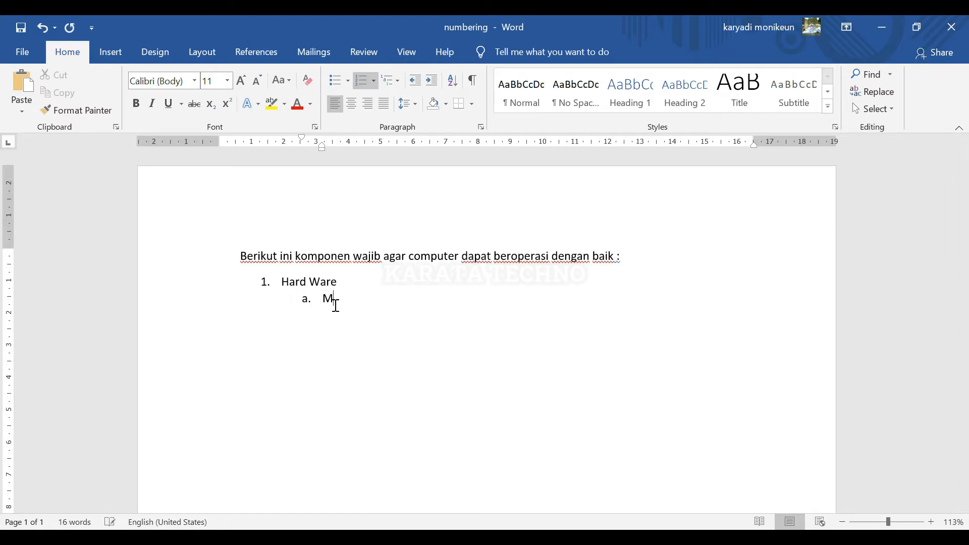
text(onitor)
key(Return)
text(Keyboard)
key(Return)
text(Mouse)
key(Return)
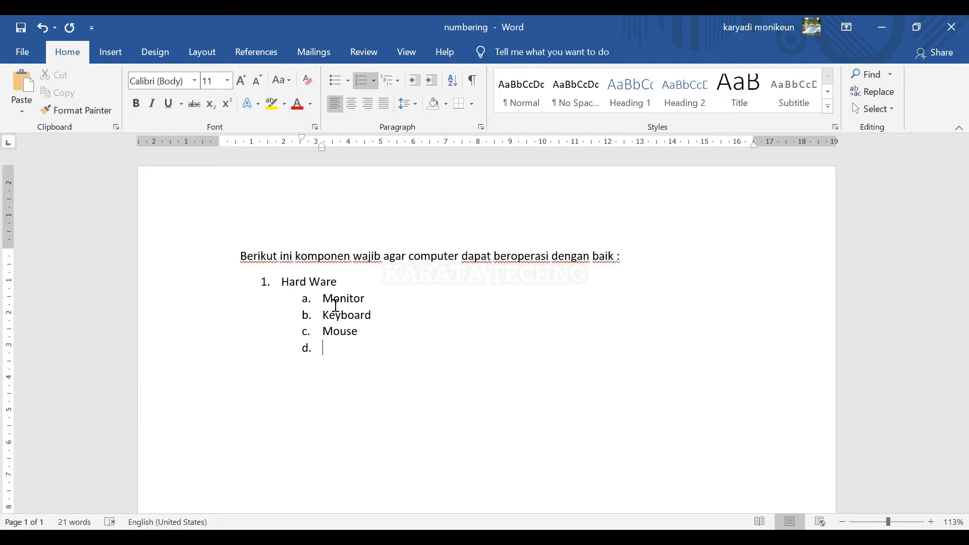
text(Loudspeaker)
key(Return)
text(CPU)
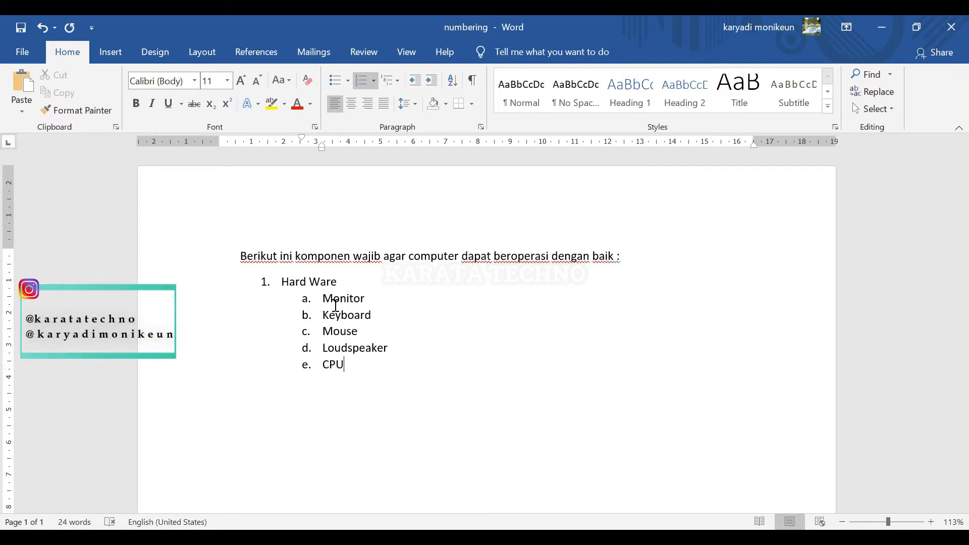
- Add "Software" as the second main list item after CPU, at the same level as Hard Ware
key(Return)
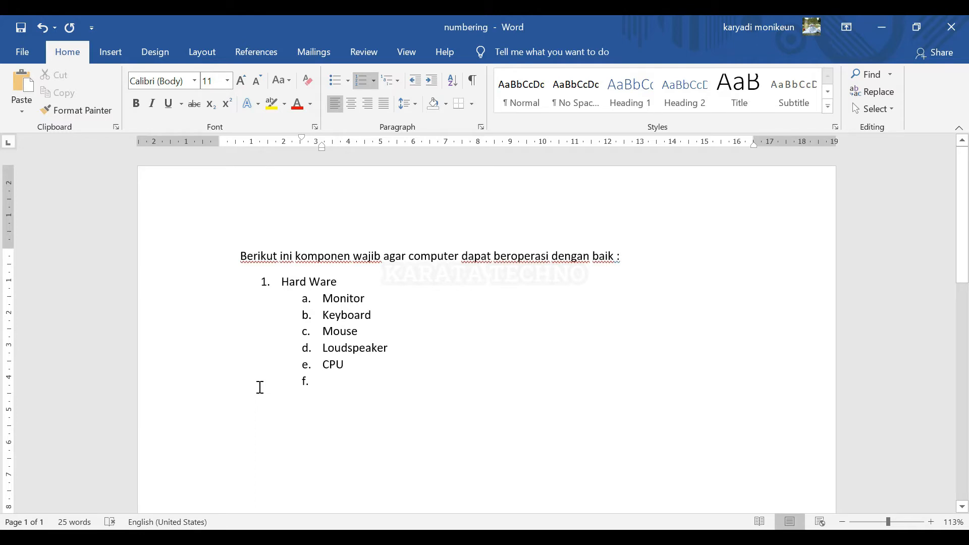
key(shift+Tab)
text(Soft)
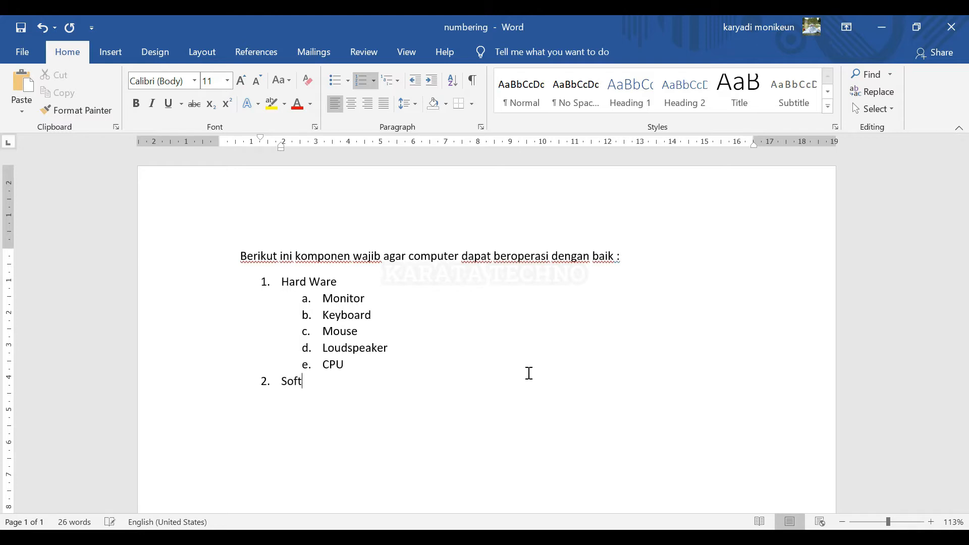
text(ware)
- Start a sub-item under Software and change the second-level numbering to uppercase Roman numerals (I., II., III.)
key(Return)
key(Tab)
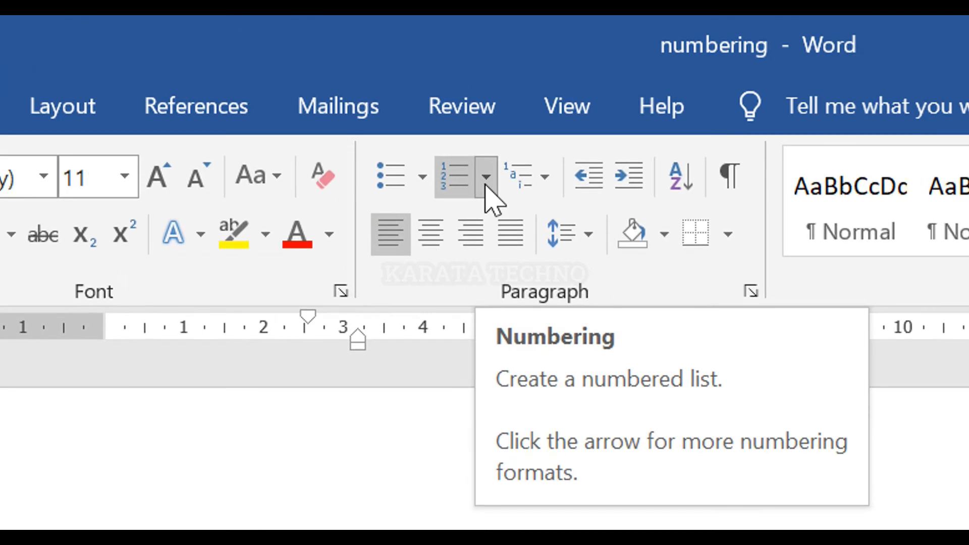
click(486, 187)
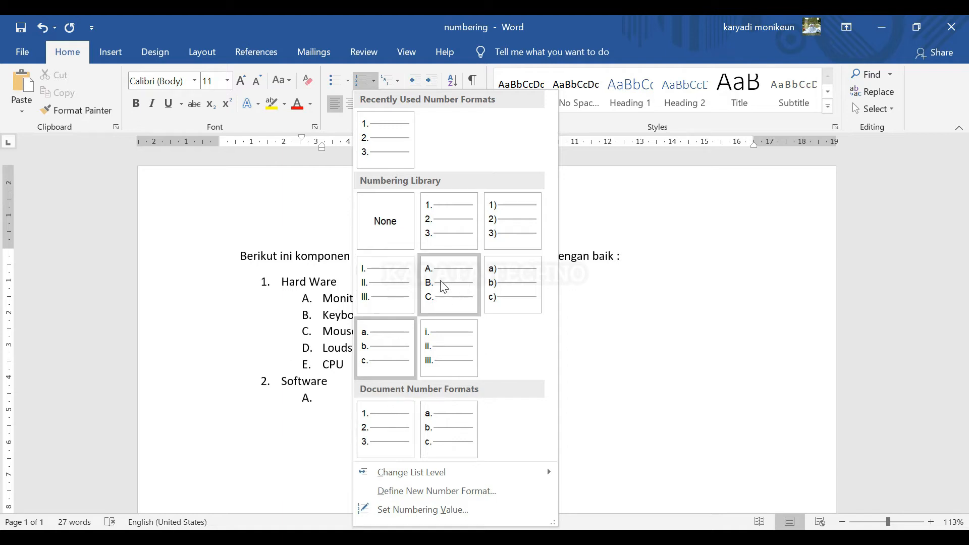
click(371, 290)
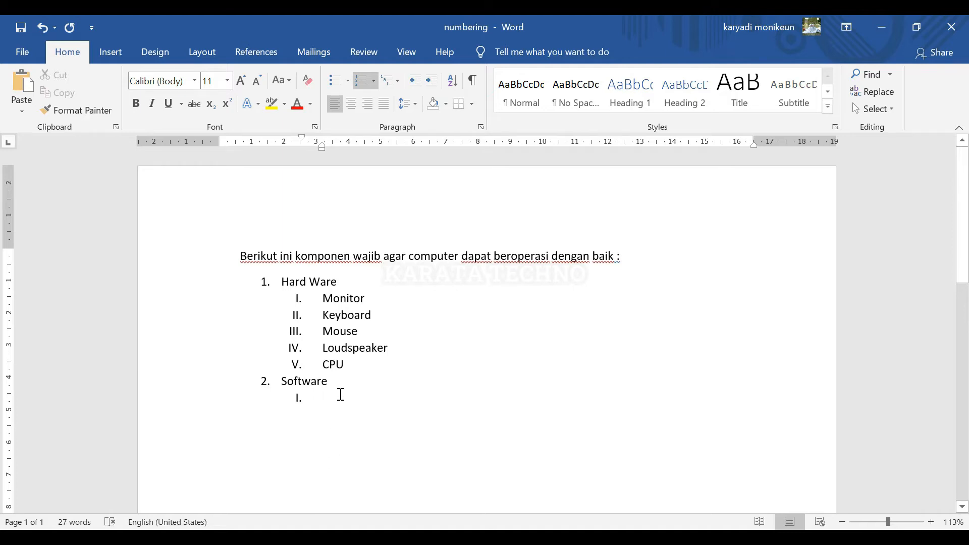
- Set the numbering value of the empty sub-item under Software to III as a new list
click(373, 80)
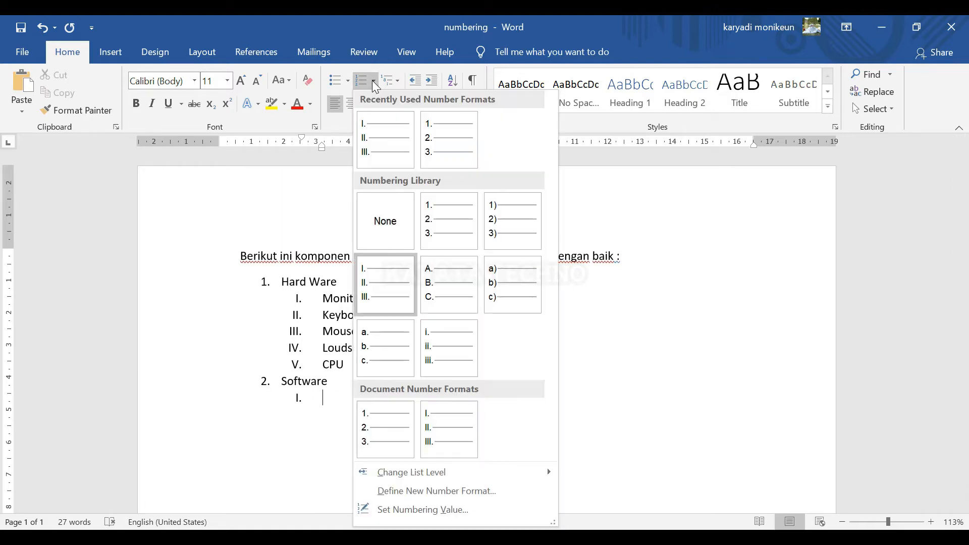
click(414, 509)
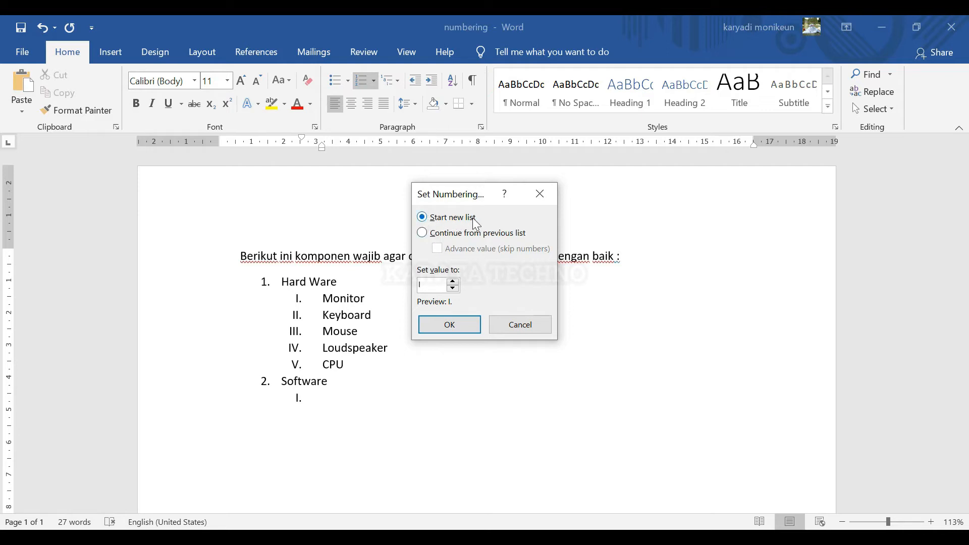
click(453, 282)
click(453, 283)
click(449, 325)
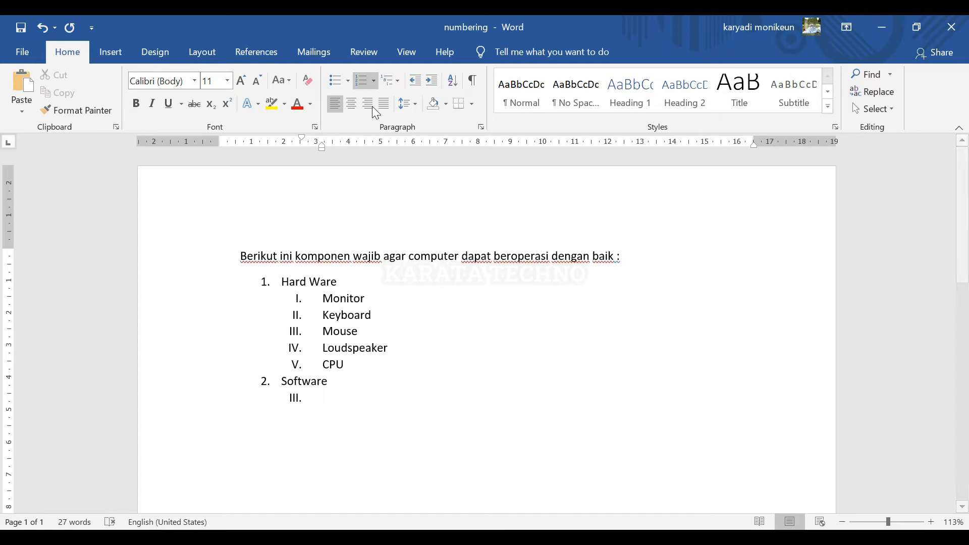
- Set the numbering value of the empty sub-item under Software back to I
click(375, 81)
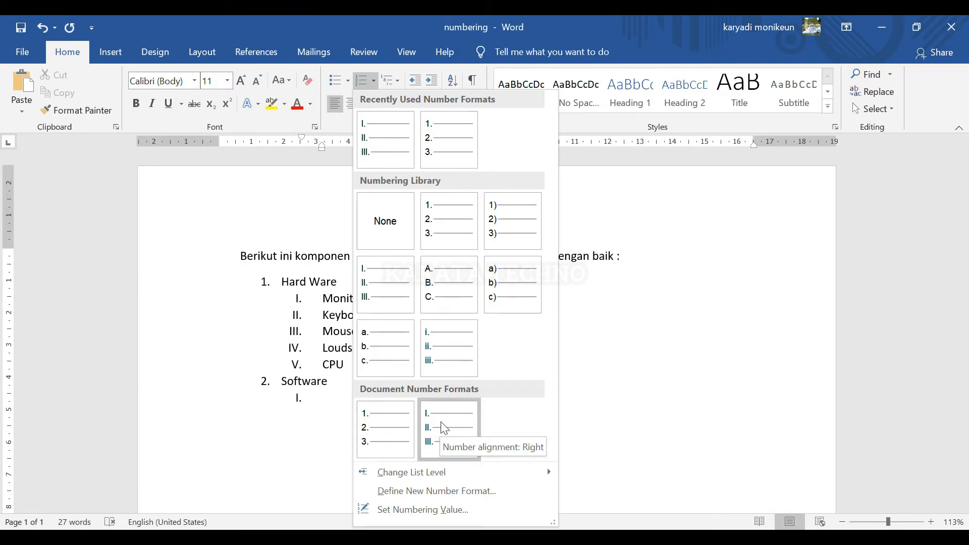
click(423, 509)
click(453, 289)
click(453, 289)
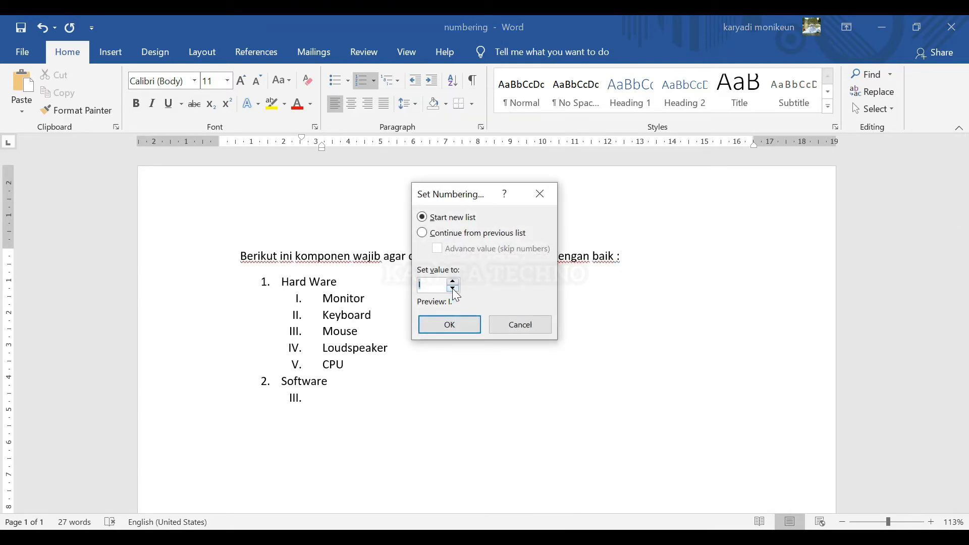
click(449, 325)
- Enter "OS" as the sub-item under Software and add Windows and Linux one level below it
scroll(345, 354, down, 2)
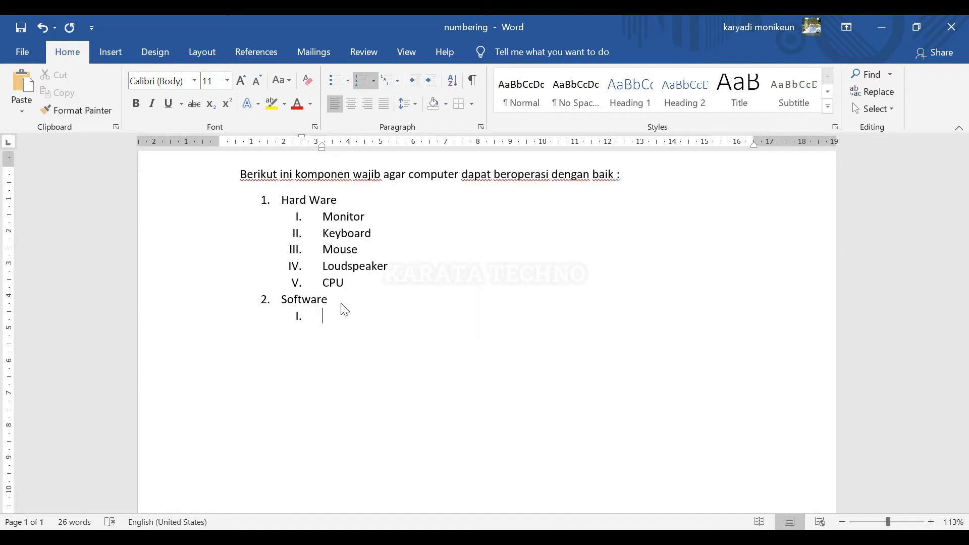
text(OS)
key(Return)
key(Tab)
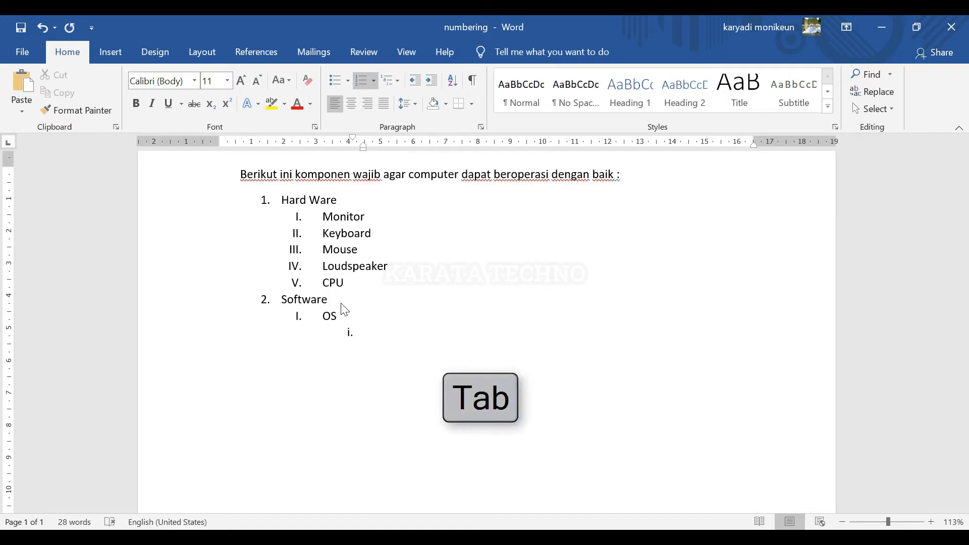
text(Win)
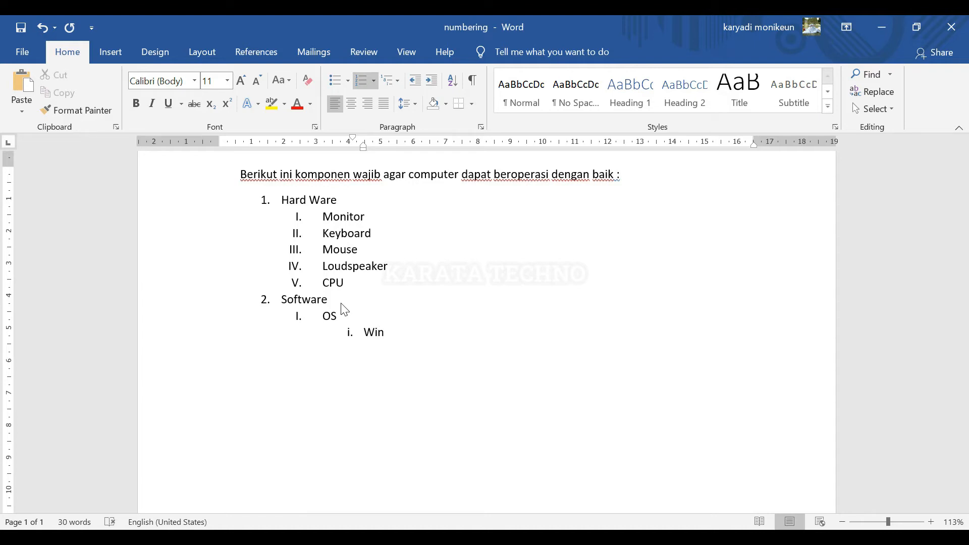
text(dows)
key(Return)
text(Linux)
key(Return)
key(shift+Tab)
key(shift+Tab)
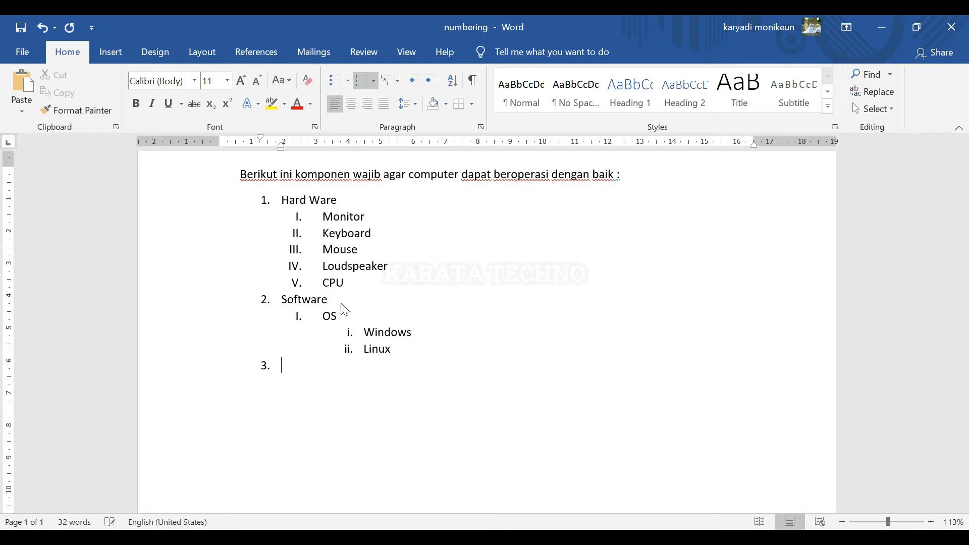
key(ctrl+z)
key(ctrl+z)
- Enter "Mac OS" as the third item under OS and put the cursor at the end of Linux
text(Mac OS)
click(467, 358)
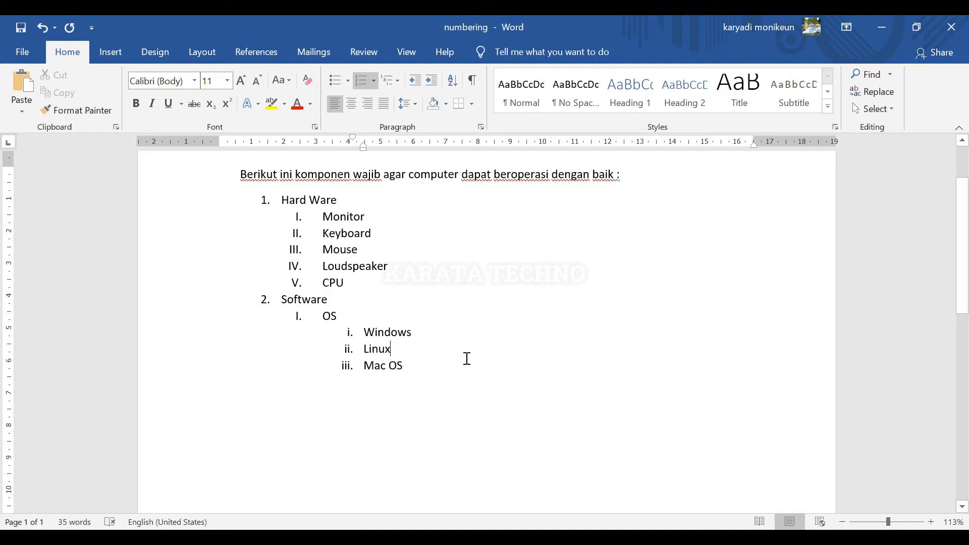
key(Return)
key(Tab)
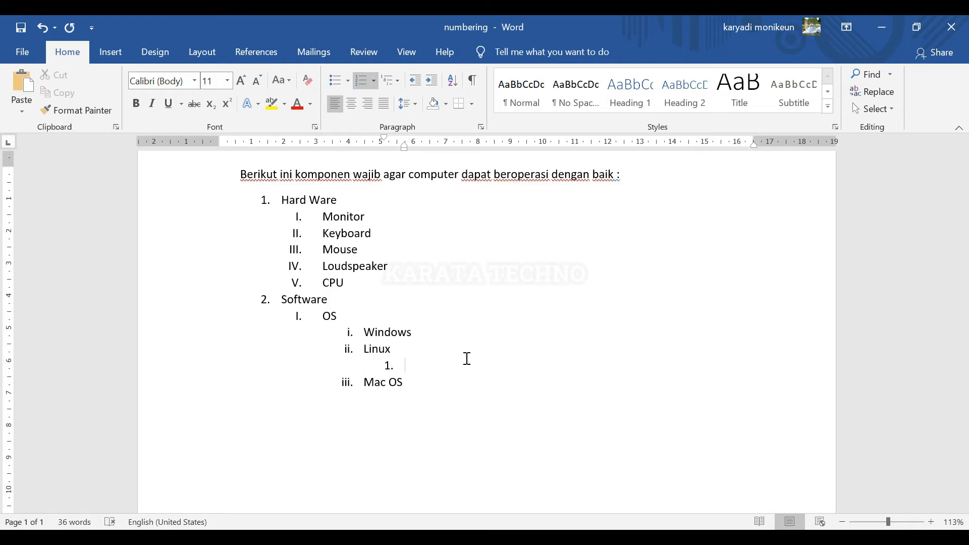
key(ctrl+z)
key(ctrl+z)
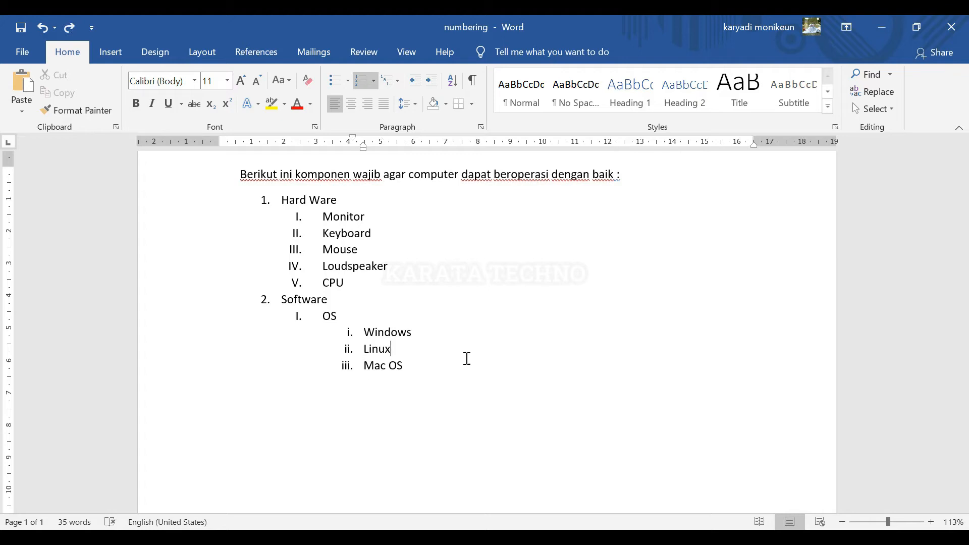
- Add Linux Mint and Ubuntu as fourth-level sub-items below Linux
key(Return)
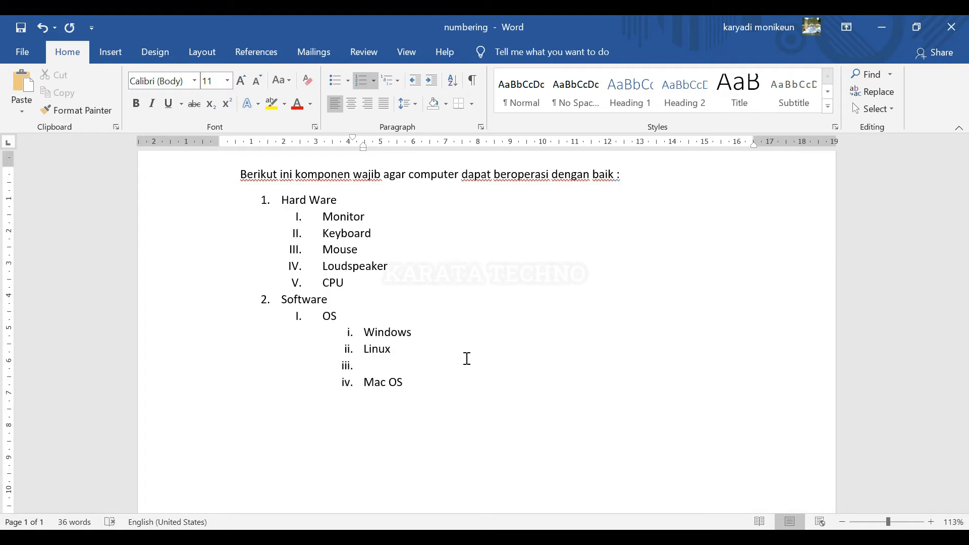
key(Tab)
text(Linux Mint)
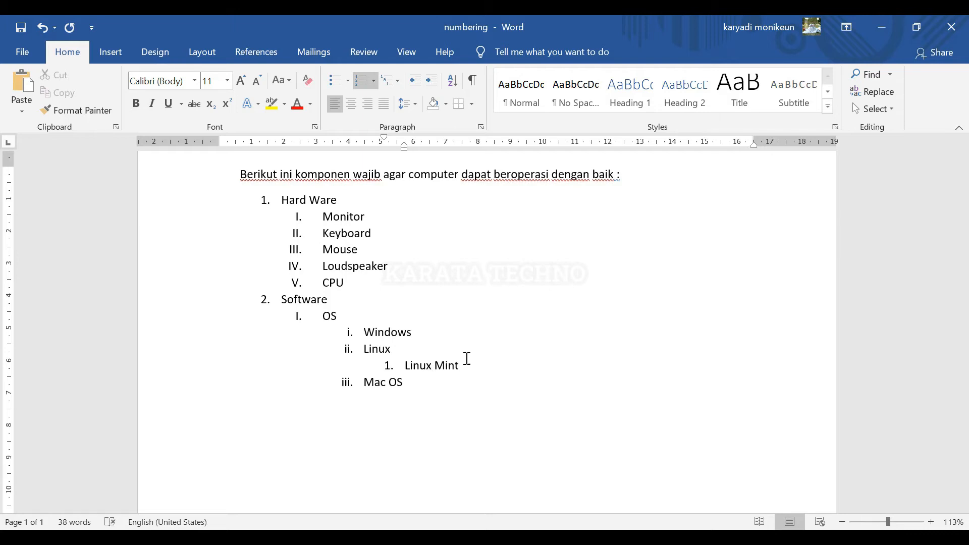
key(Return)
text(Ubuntu)
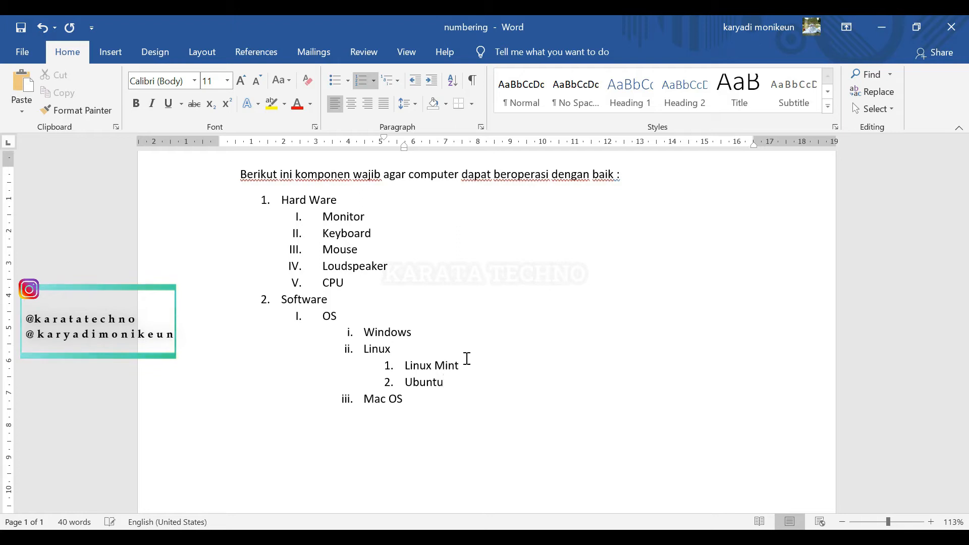
- Add "Ms. Office" after Mac OS as the second sub-item of Software, at the same level as OS
key(Down)
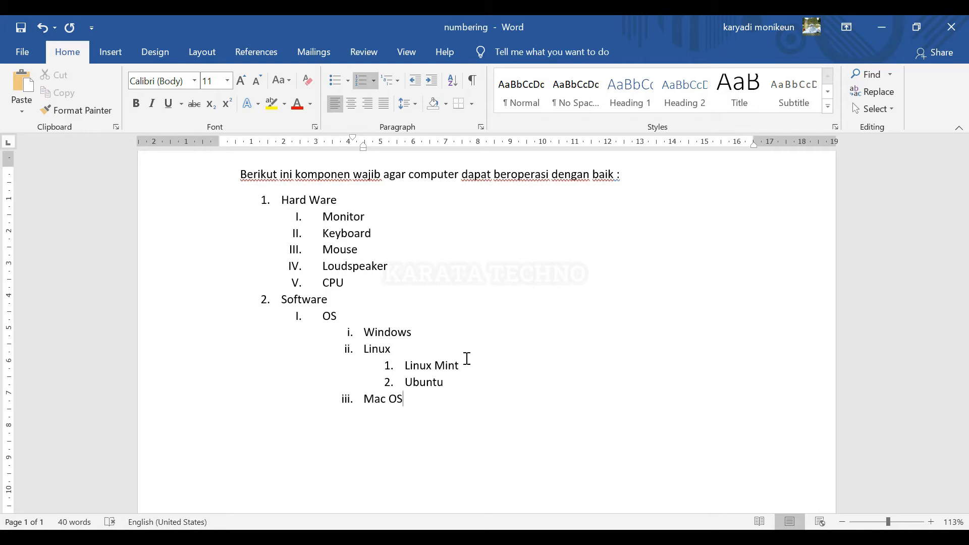
key(Return)
key(shift+Tab)
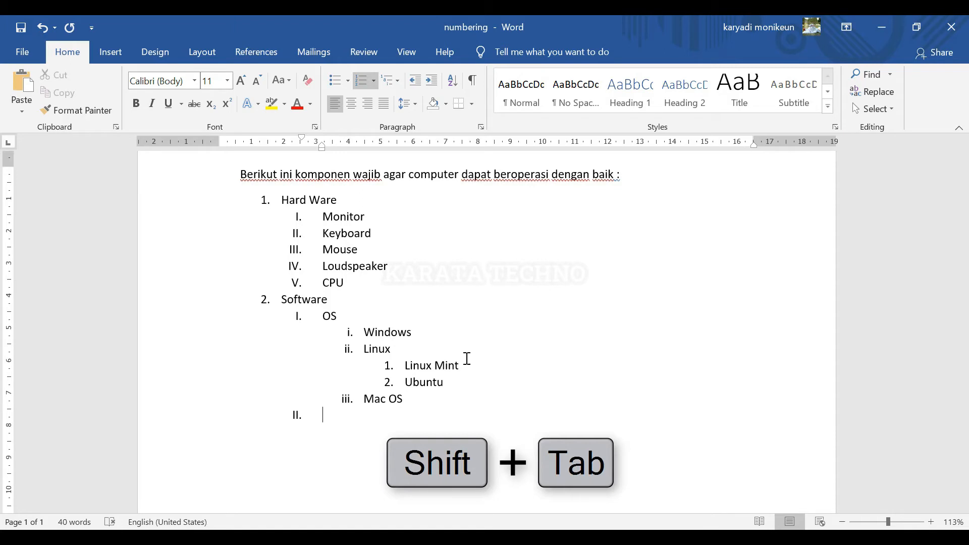
text(M)
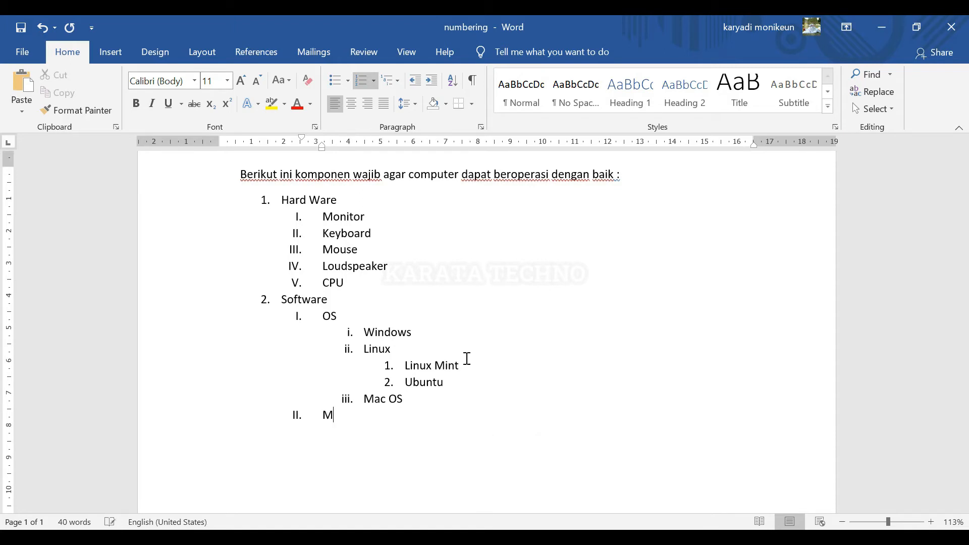
text(s. Office)
- Add Ms. Word, Ms. Excel and Ms. Access as sub-items one level below Ms. Office
key(Return)
key(Tab)
text(Ms. O)
key(BackSpace)
text(Word)
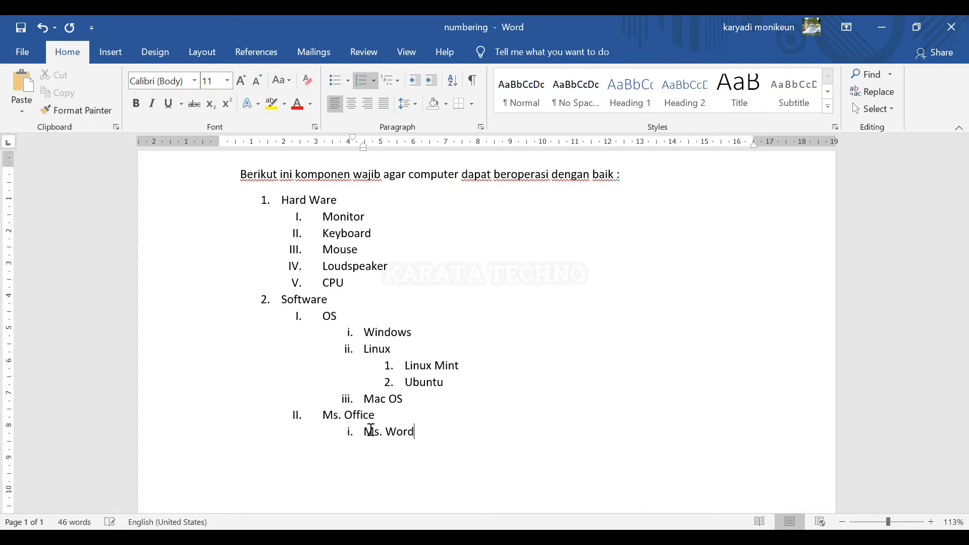
key(Return)
text(Ms. Excel)
key(Return)
text(Ms. )
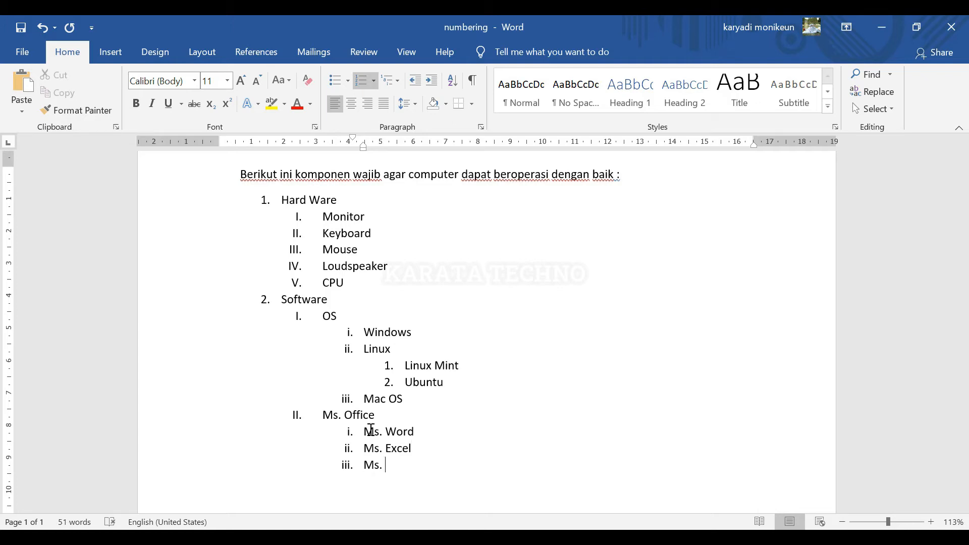
text(Access)
- Add "Brainware" after Ms. Access as the third top-level item of the list
key(Return)
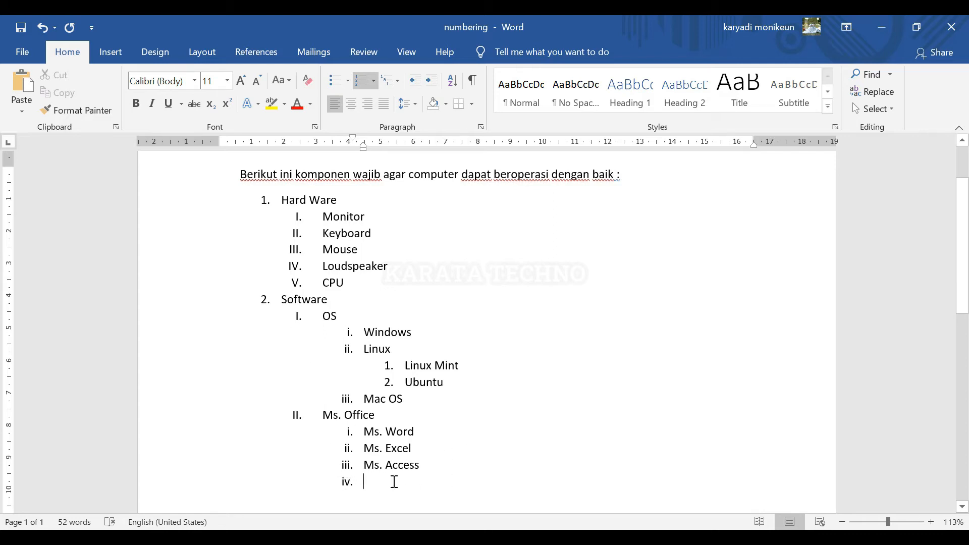
key(shift+Tab)
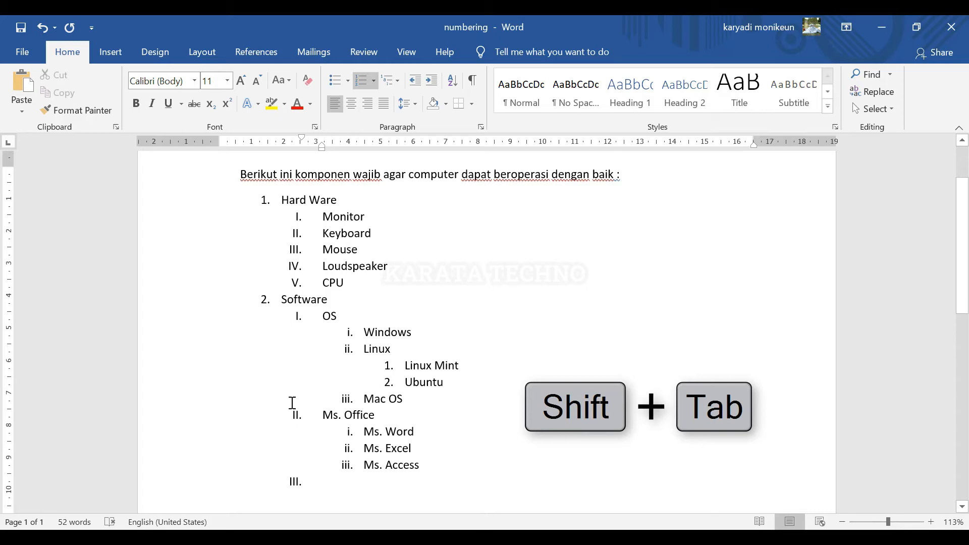
key(shift+Tab)
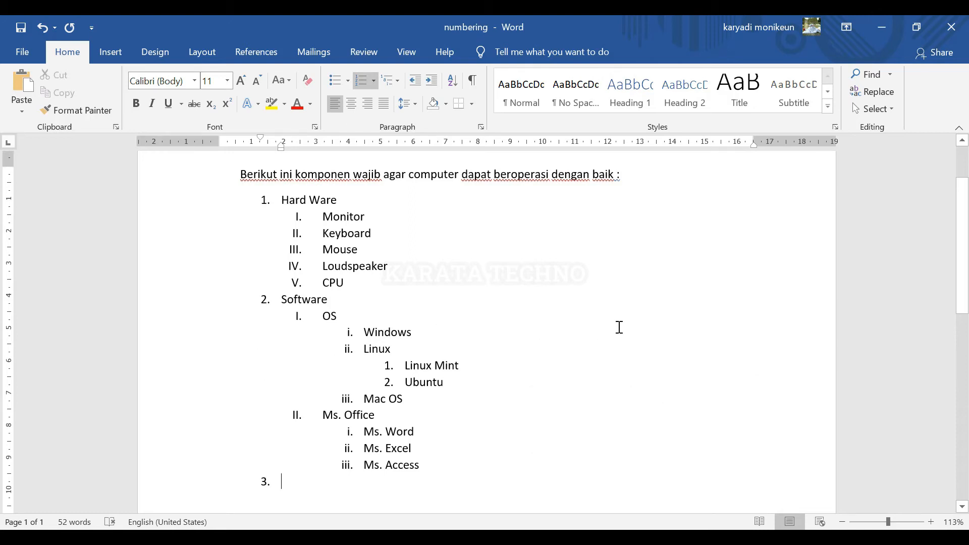
text(Brainware)
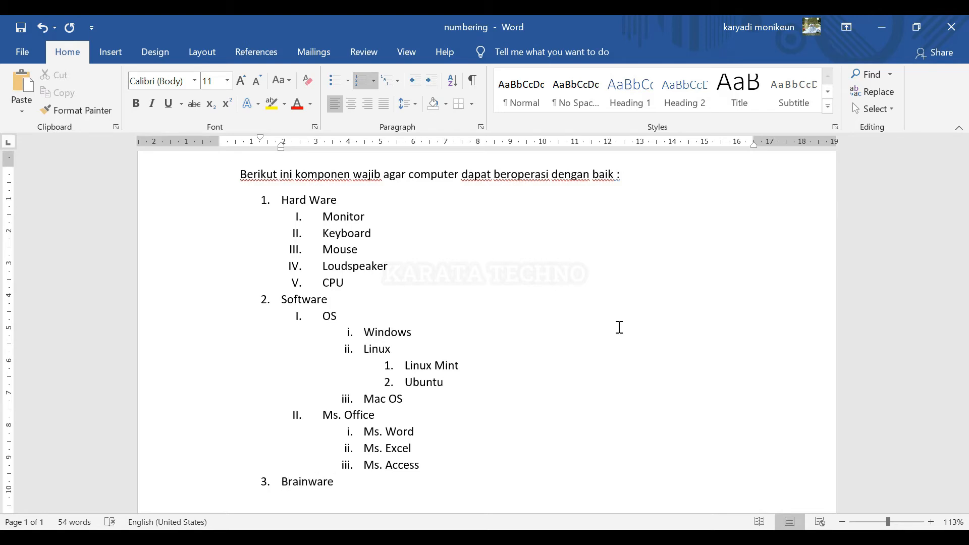
- Add User/Admin, Programmer and Operator Komputer as second-level sub-items below Brainware
key(Return)
key(Tab)
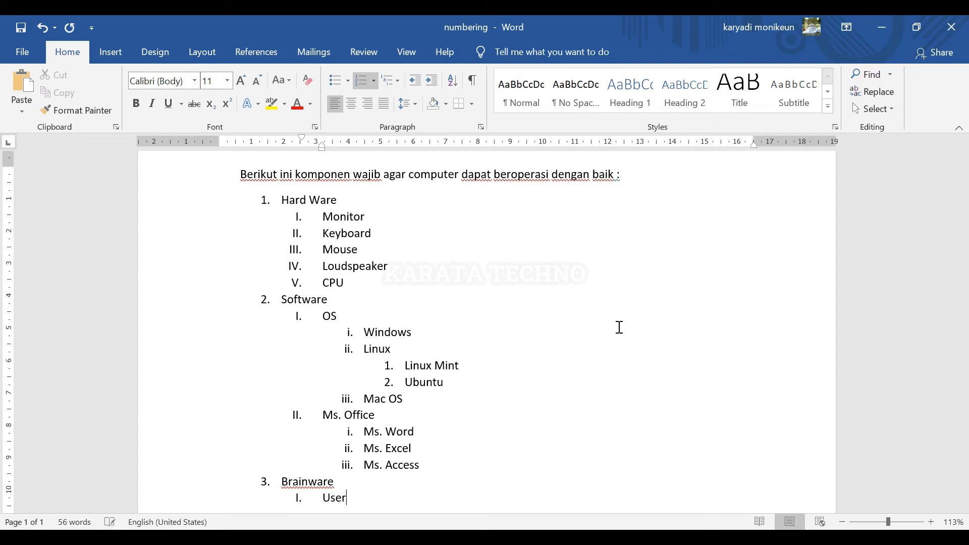
text(dmin)
key(Return)
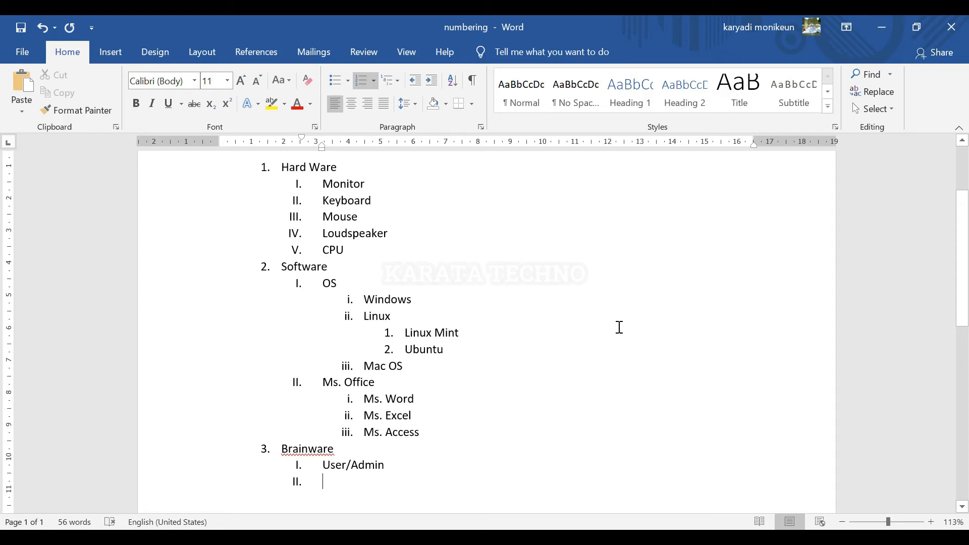
text(Programmer)
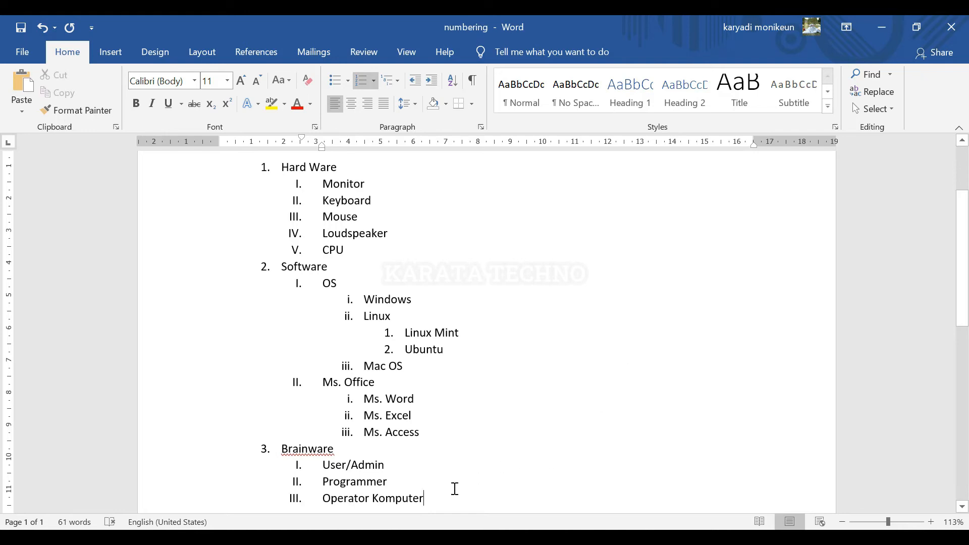
- Start defining a new number format for the Linux Mint and Ubuntu level with the number style "1st, 2nd, 3rd ..."
scroll(458, 395, down, 1)
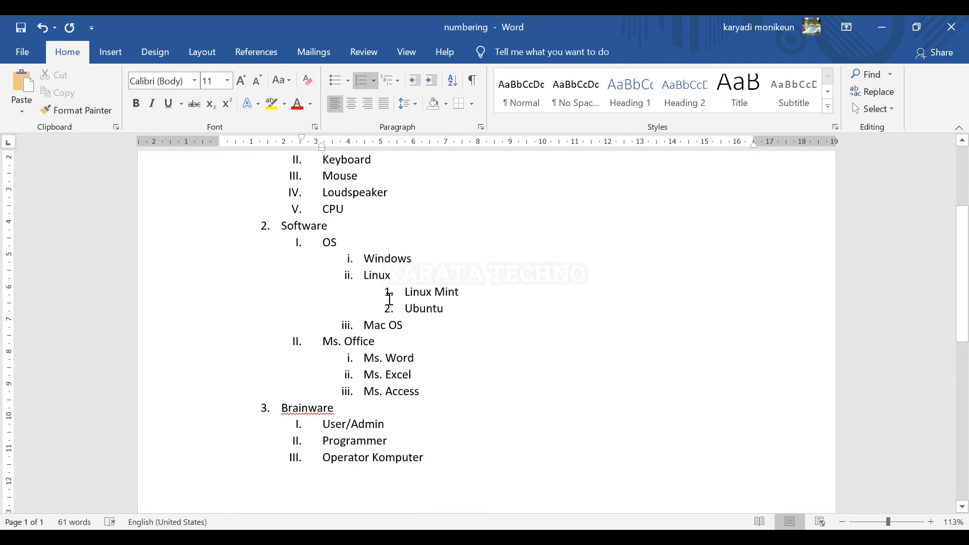
scroll(386, 303, up, 1)
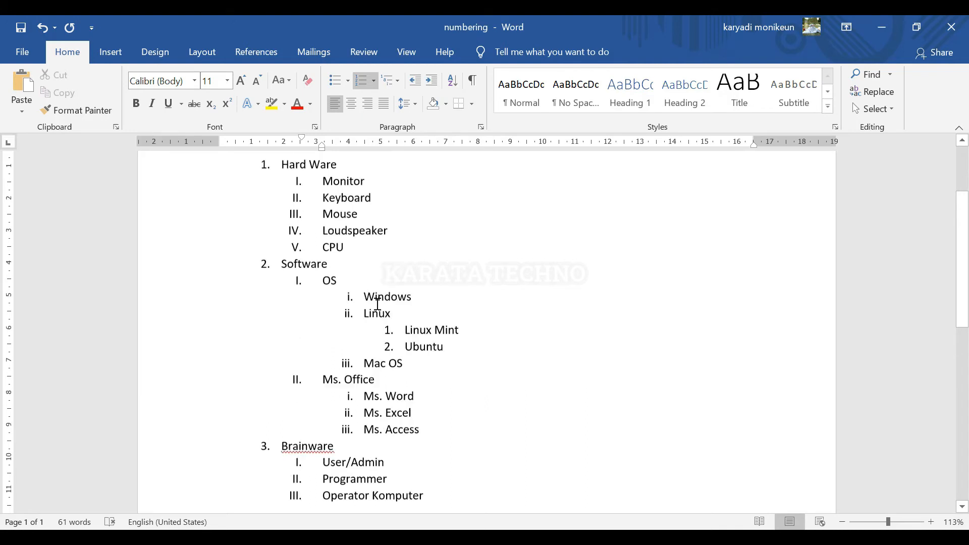
click(489, 352)
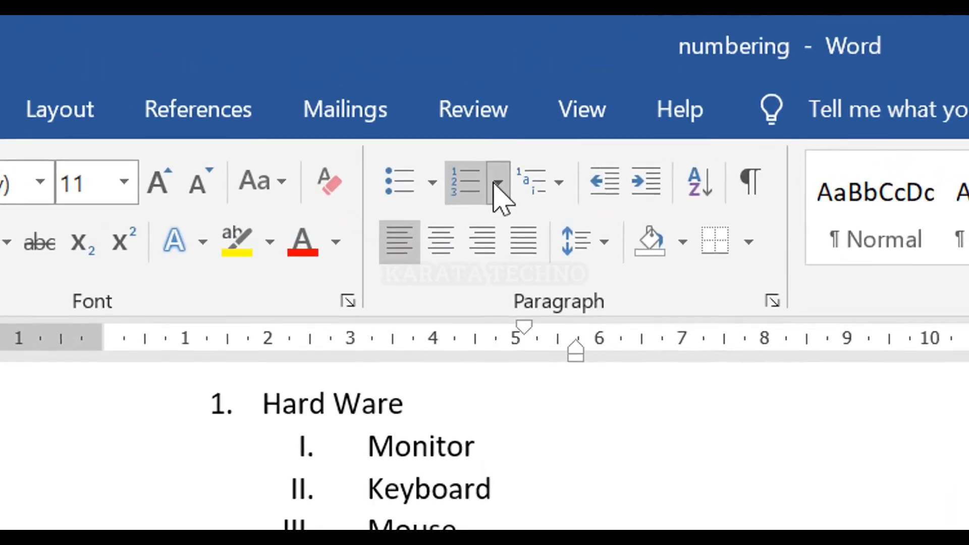
click(498, 185)
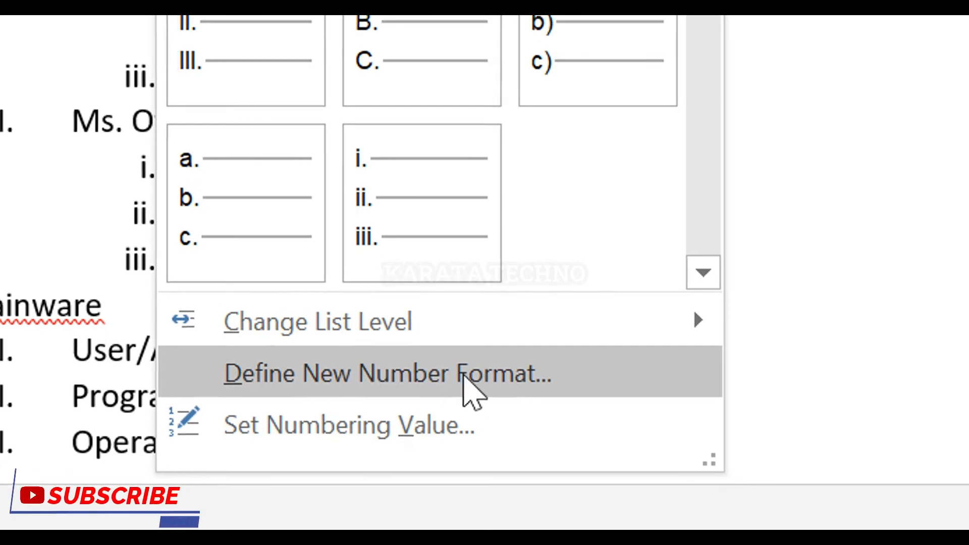
click(442, 381)
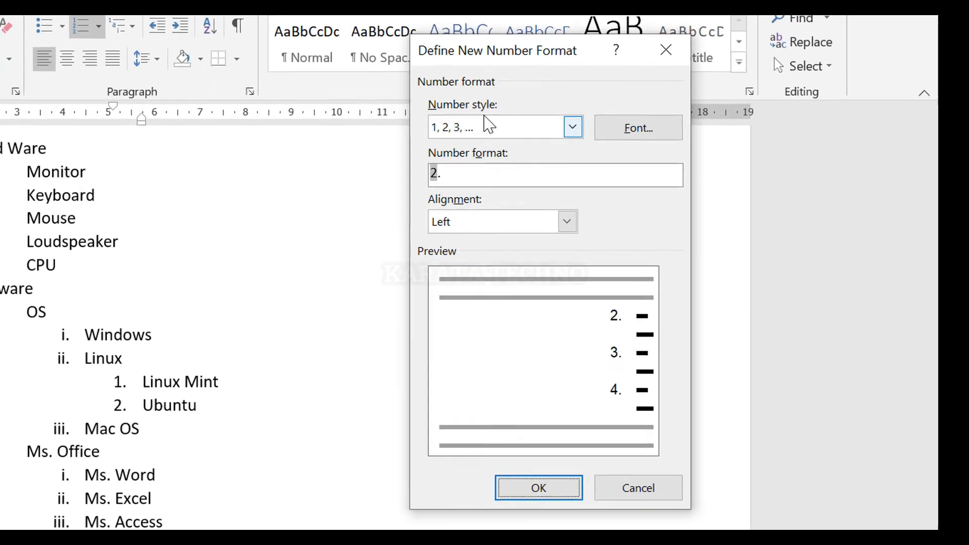
click(574, 130)
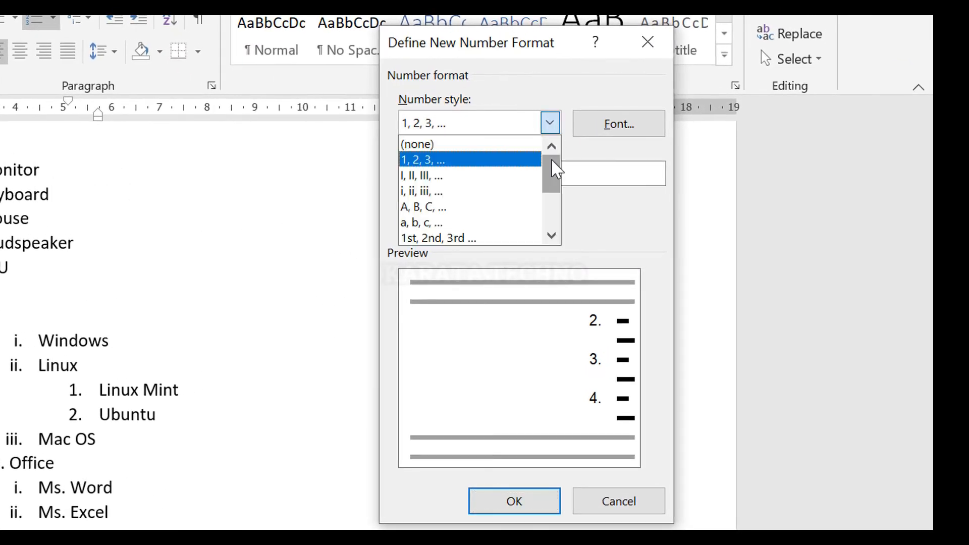
mouse_move(554, 169)
mouse_down()
mouse_move(558, 229)
mouse_move(550, 169)
mouse_up()
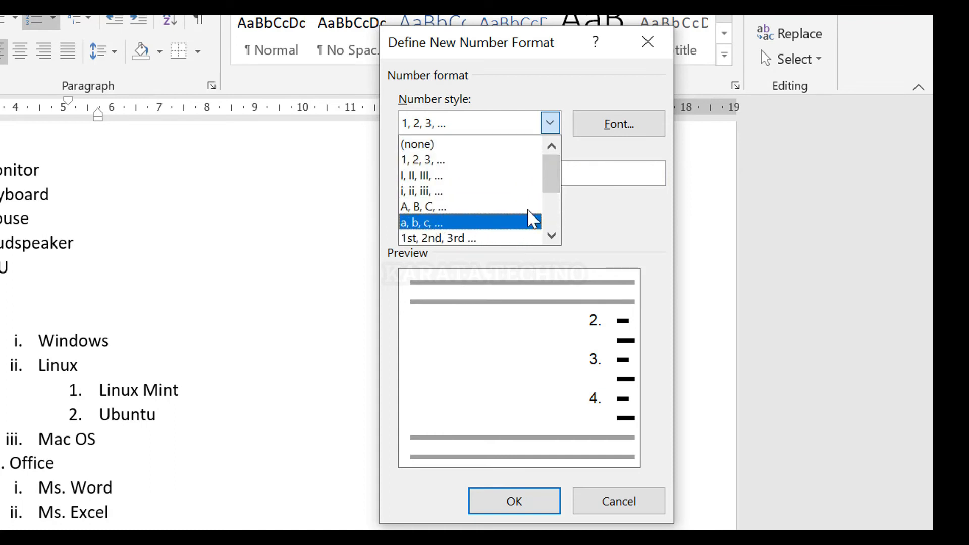
drag(558, 177, 556, 190)
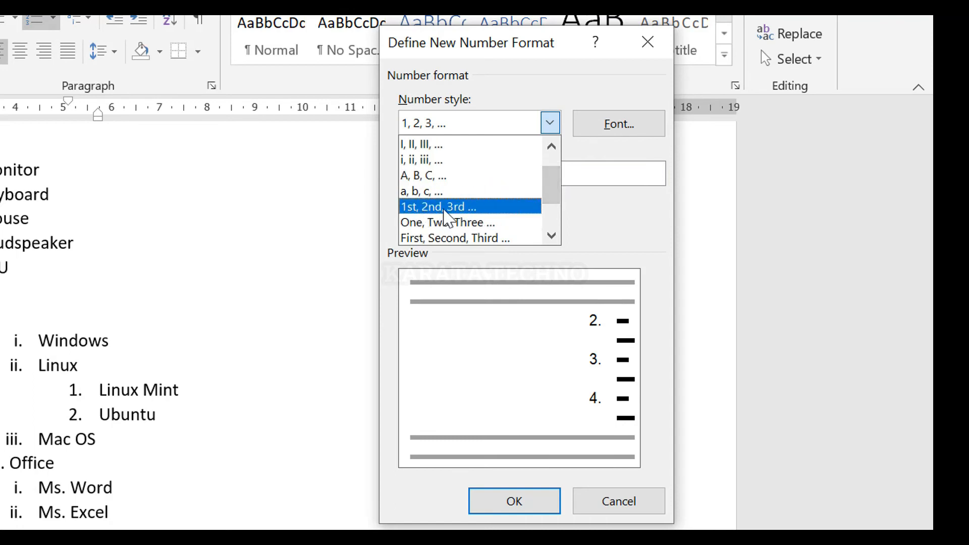
drag(556, 190, 551, 199)
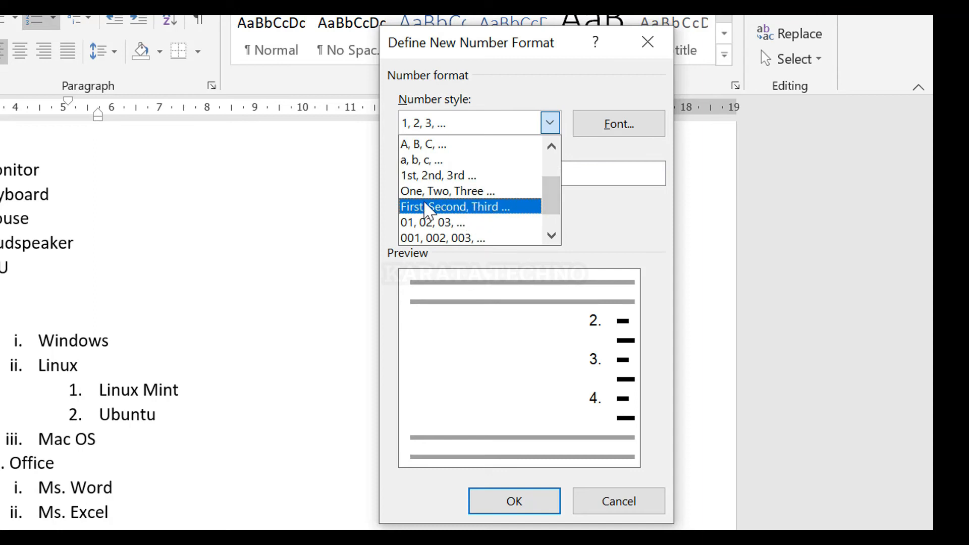
drag(552, 195, 552, 205)
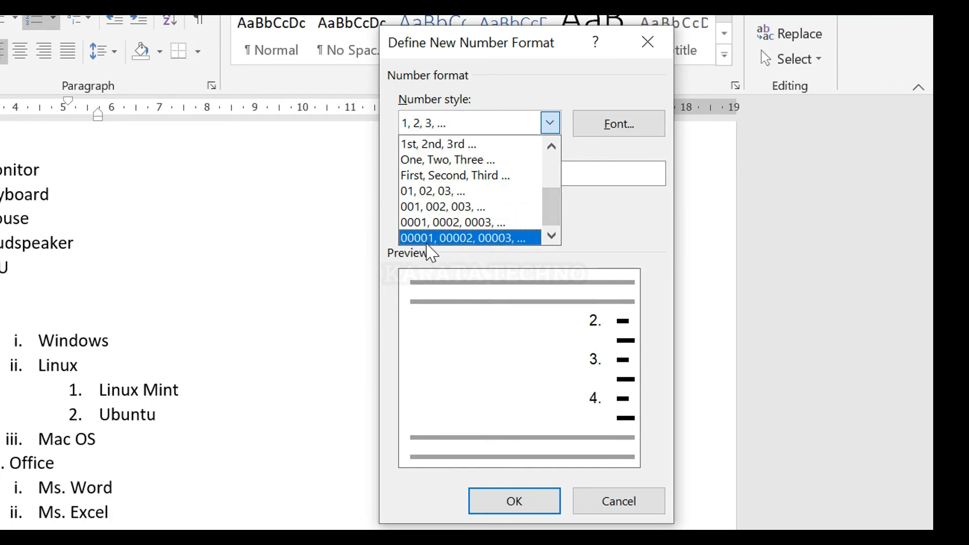
drag(551, 218, 554, 207)
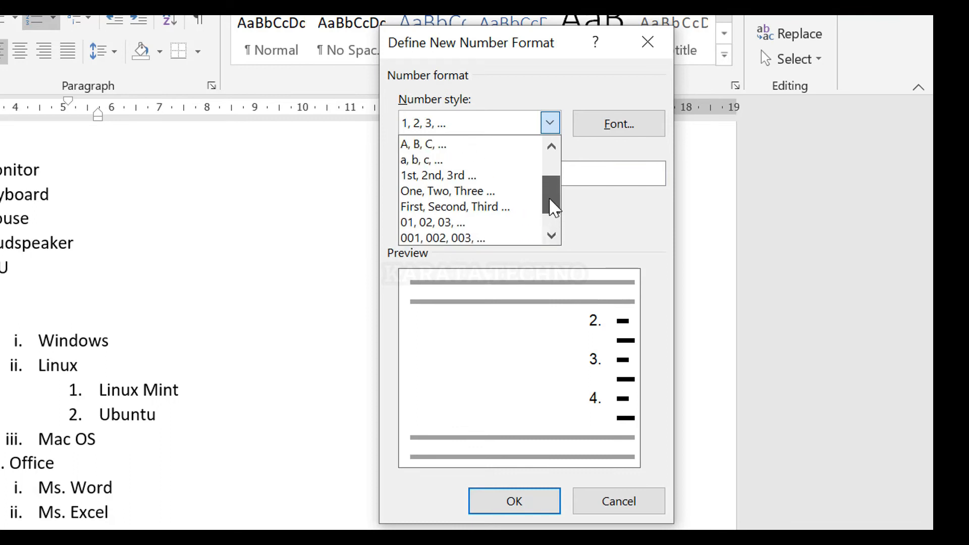
click(441, 179)
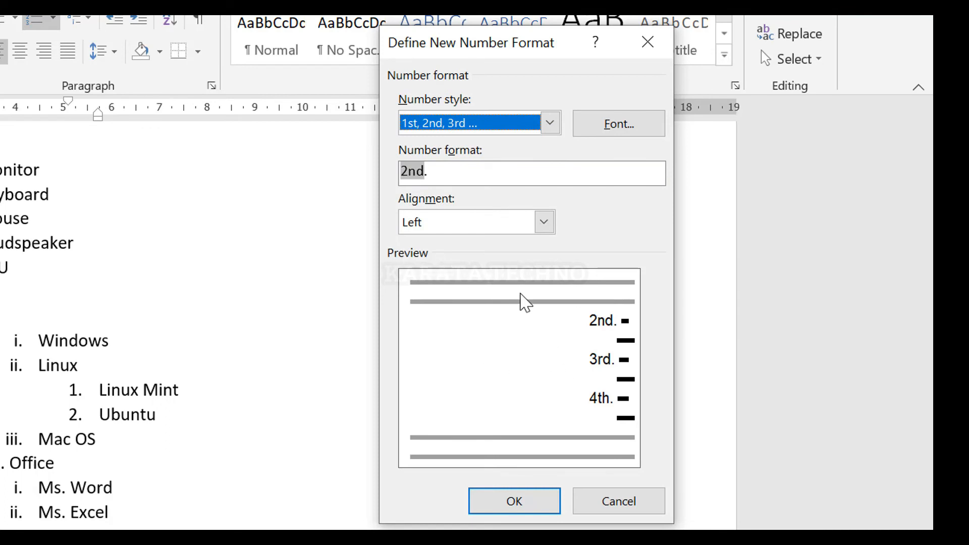
- Keep the number alignment at Left and apply the ordinal number format to the sub-items below Linux
click(544, 222)
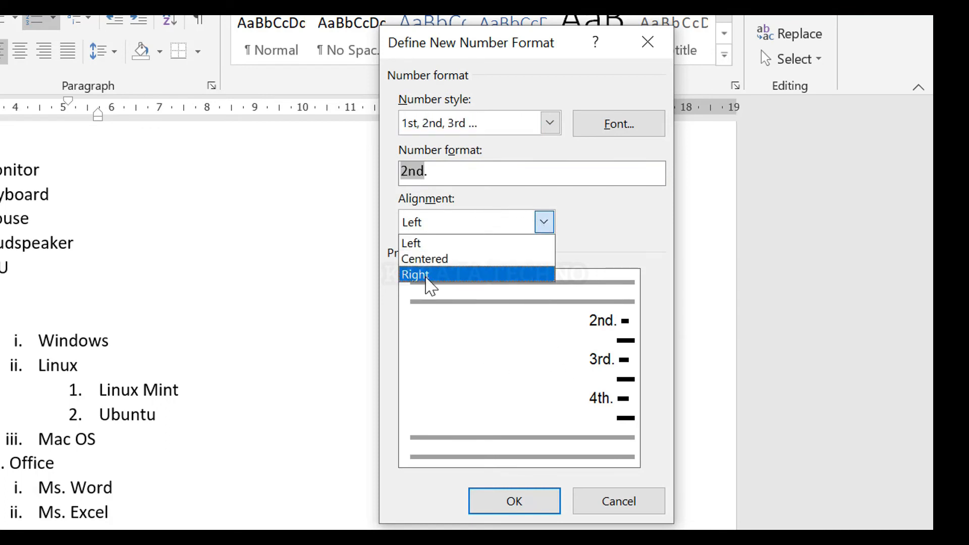
click(544, 226)
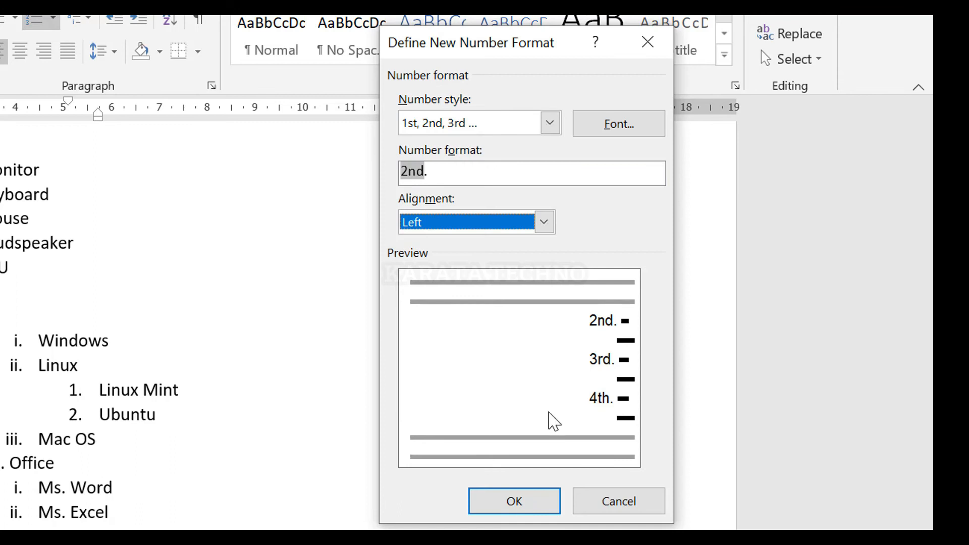
click(518, 505)
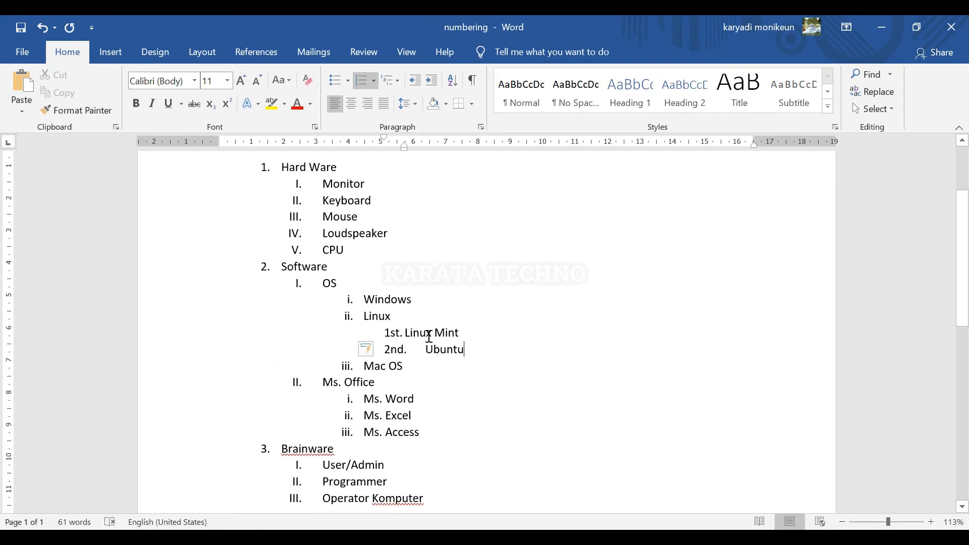
key(ctrl+z)
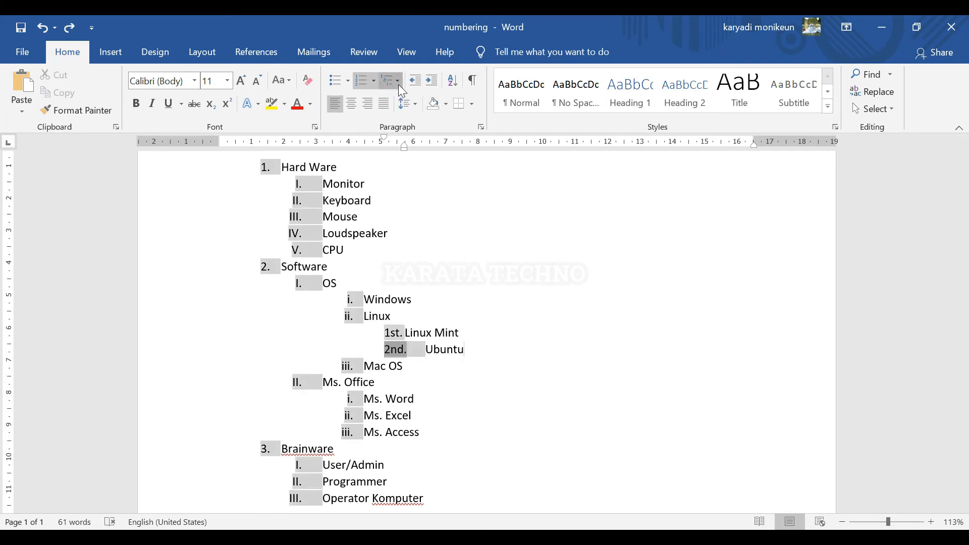
- Define a new multilevel list whose level 4 number formatting is the fixed text "ab."
click(398, 84)
click(465, 433)
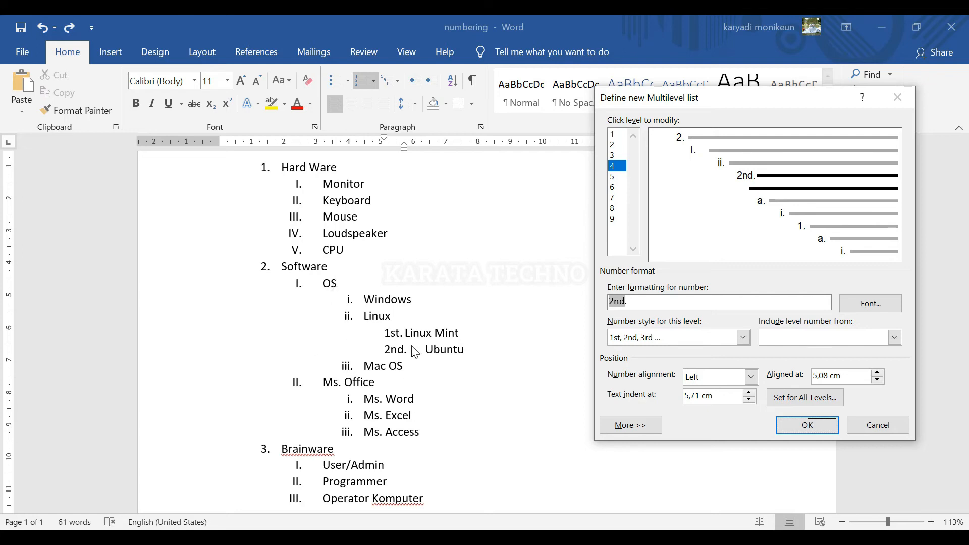
click(616, 157)
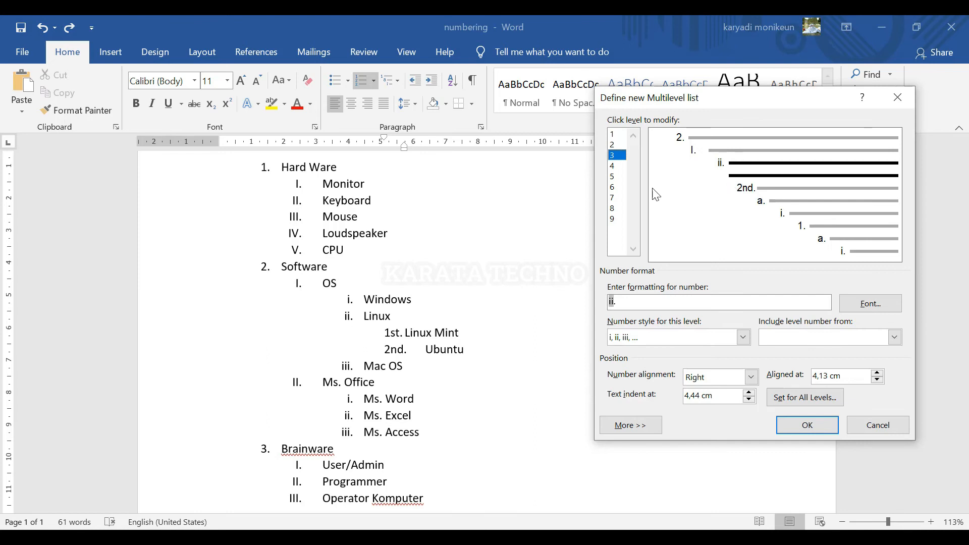
click(617, 166)
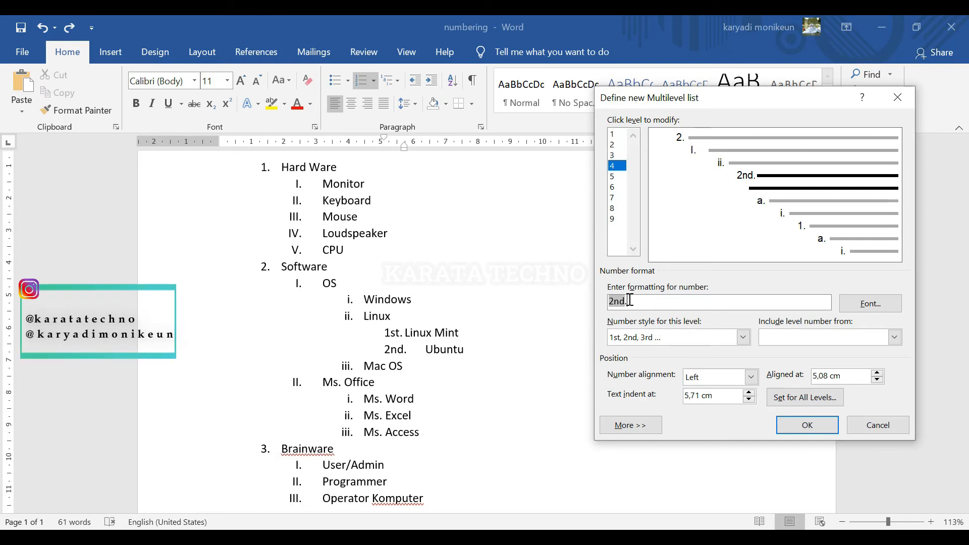
drag(626, 301, 593, 299)
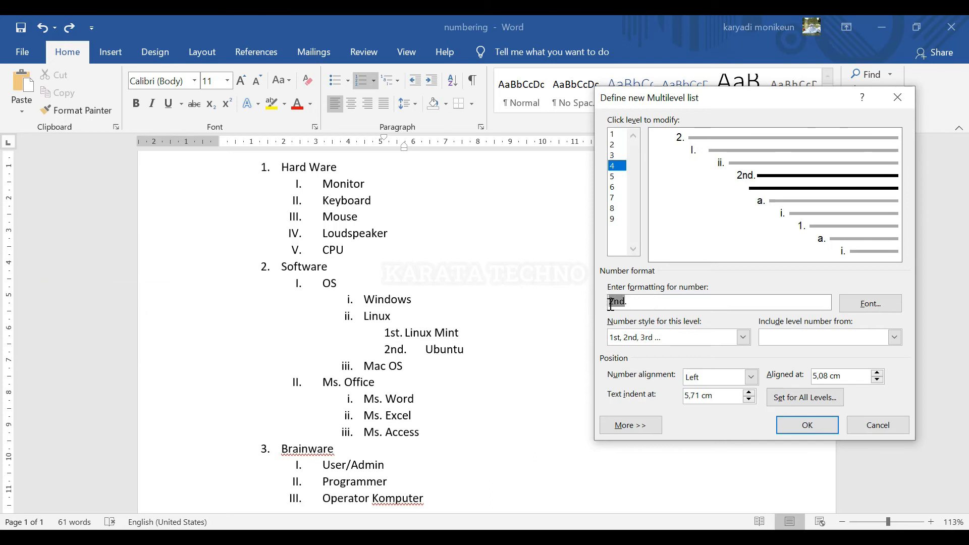
text(ab.)
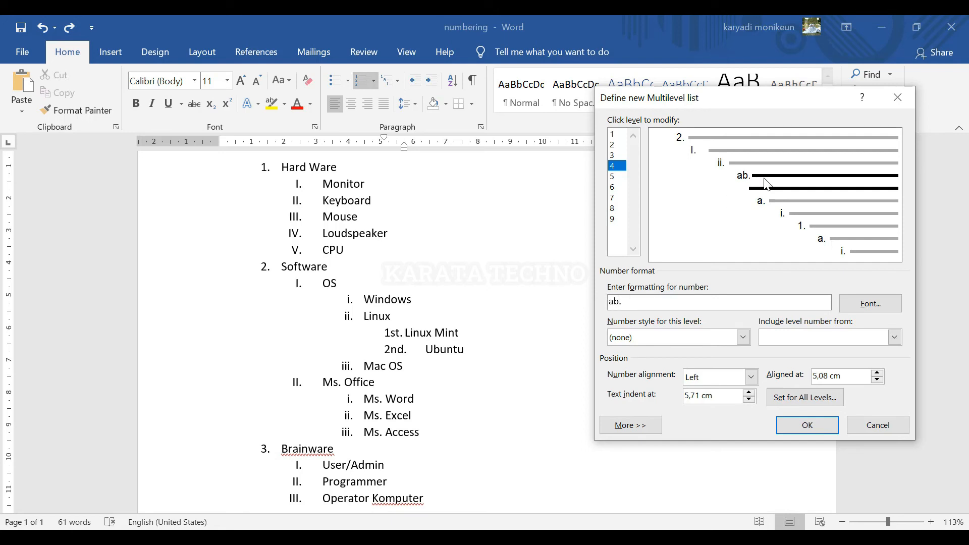
click(806, 427)
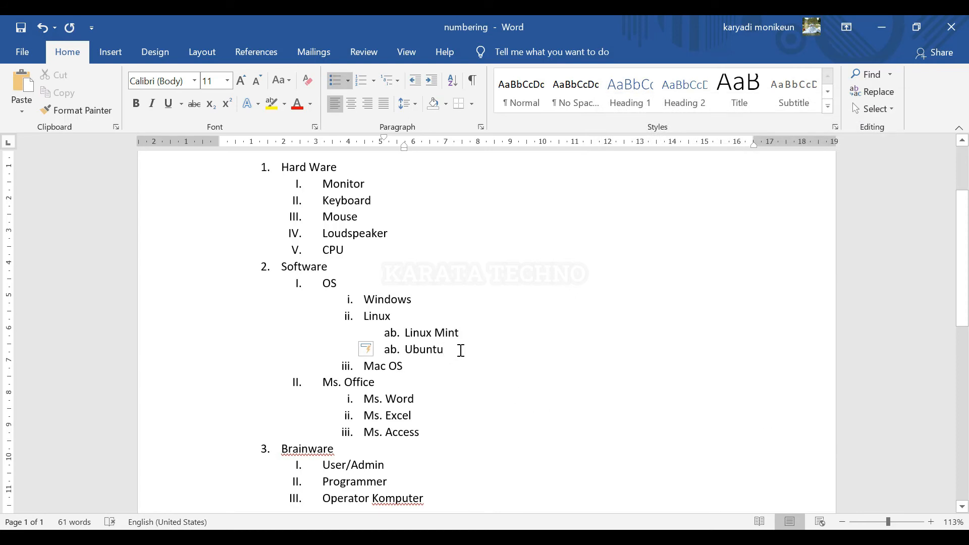
- Define a new number format with the style "One, Two, Three ..." for the Linux Mint and Ubuntu sub-items
click(373, 81)
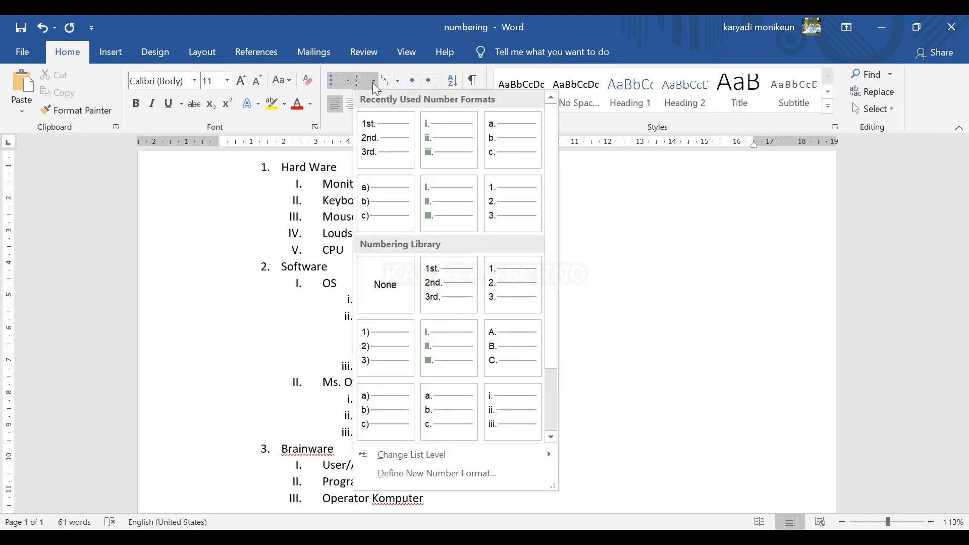
click(432, 474)
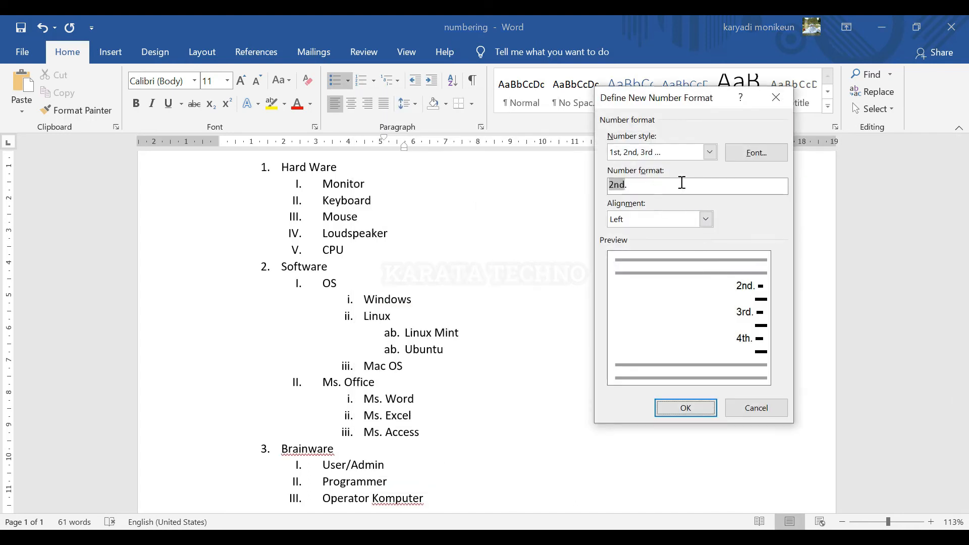
click(710, 152)
scroll(651, 212, down, 1)
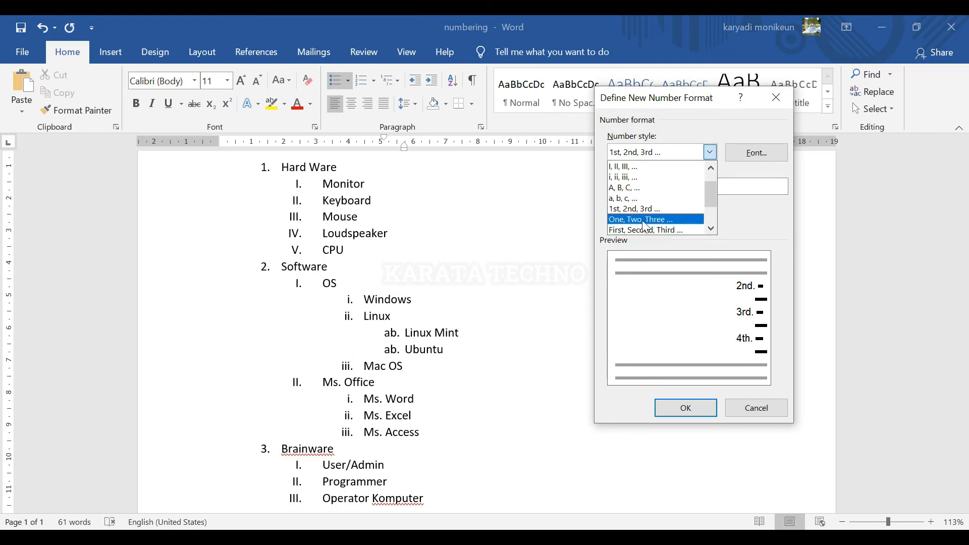
click(651, 220)
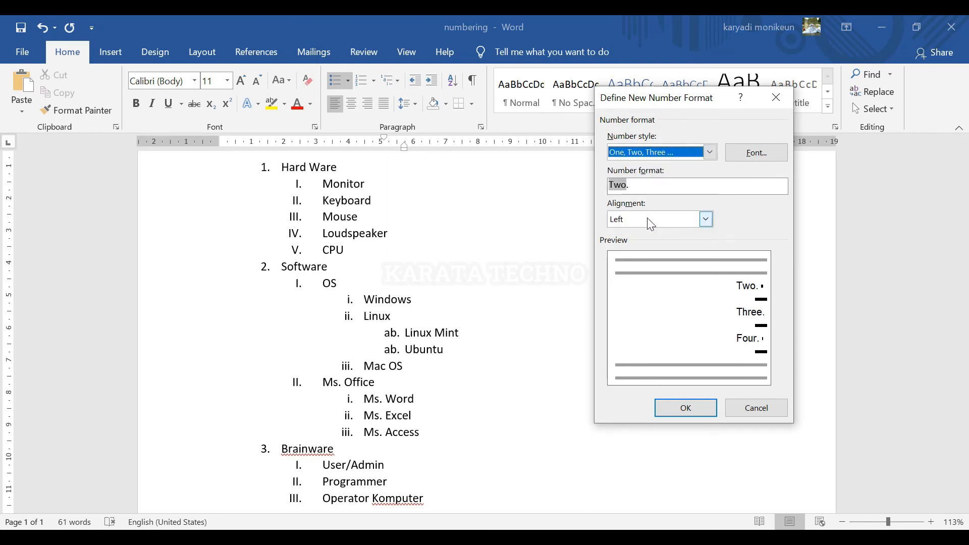
click(663, 184)
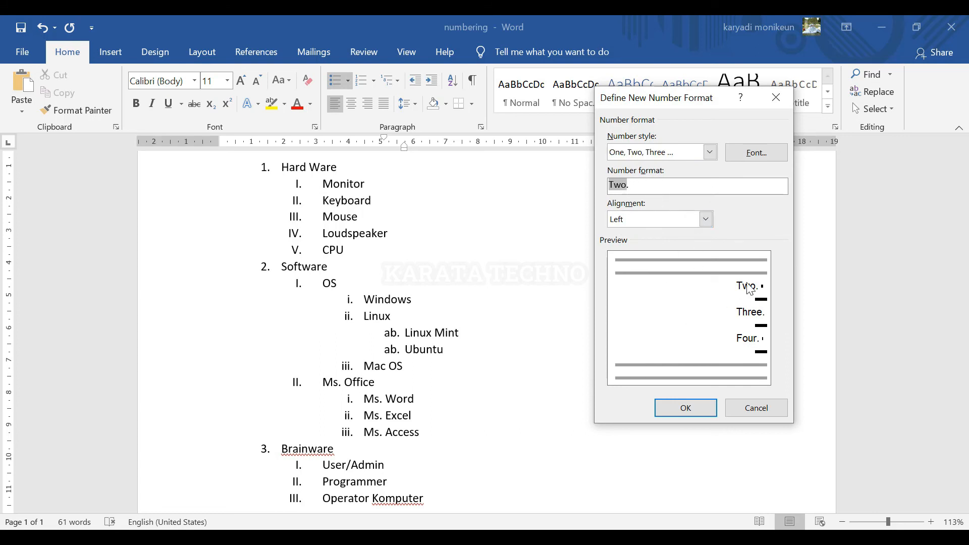
click(690, 412)
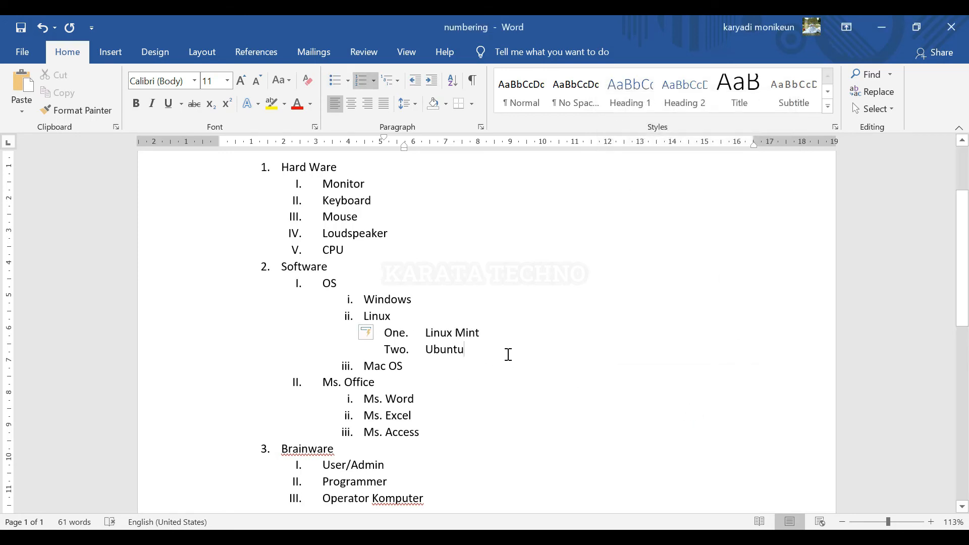
- Add "Fedora" as a third sub-item below Ubuntu in the Linux list
key(Return)
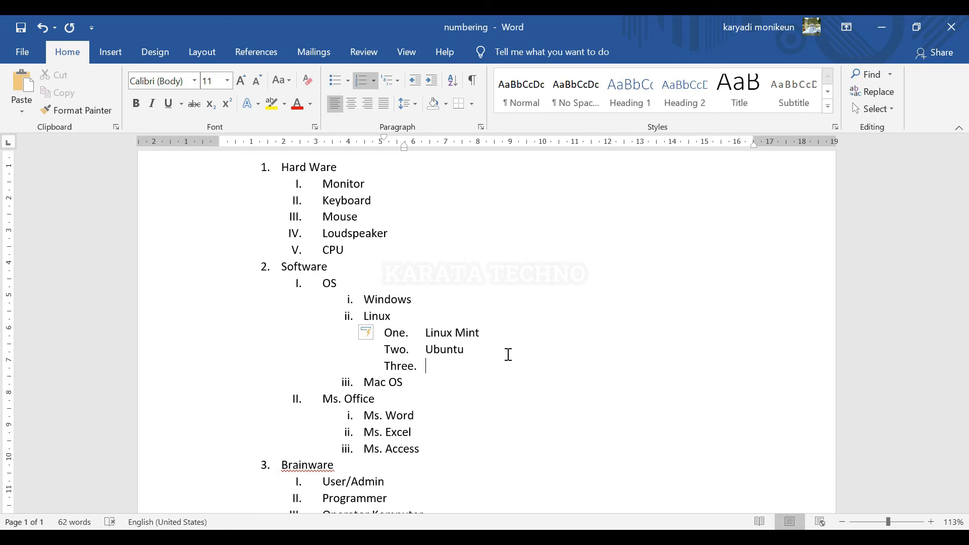
text(Fedora)
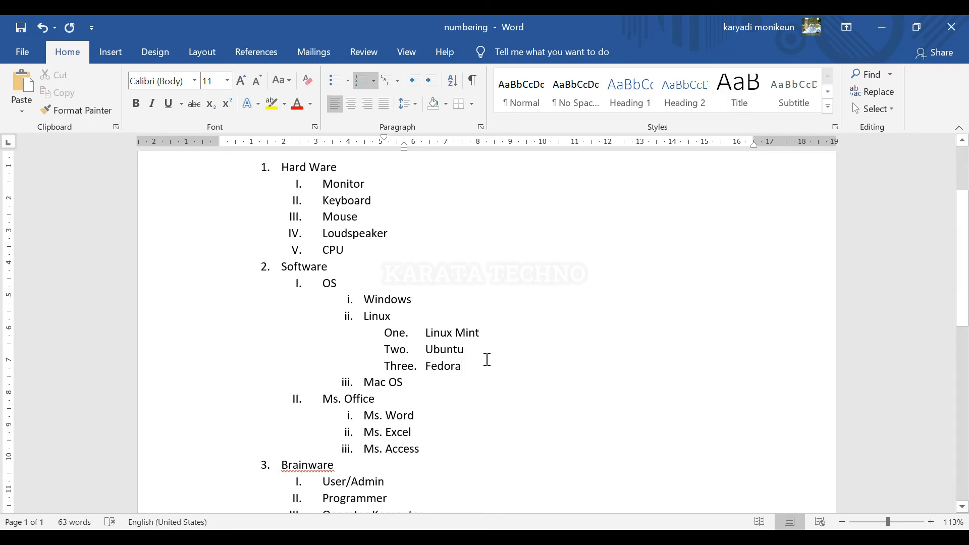
key(Return)
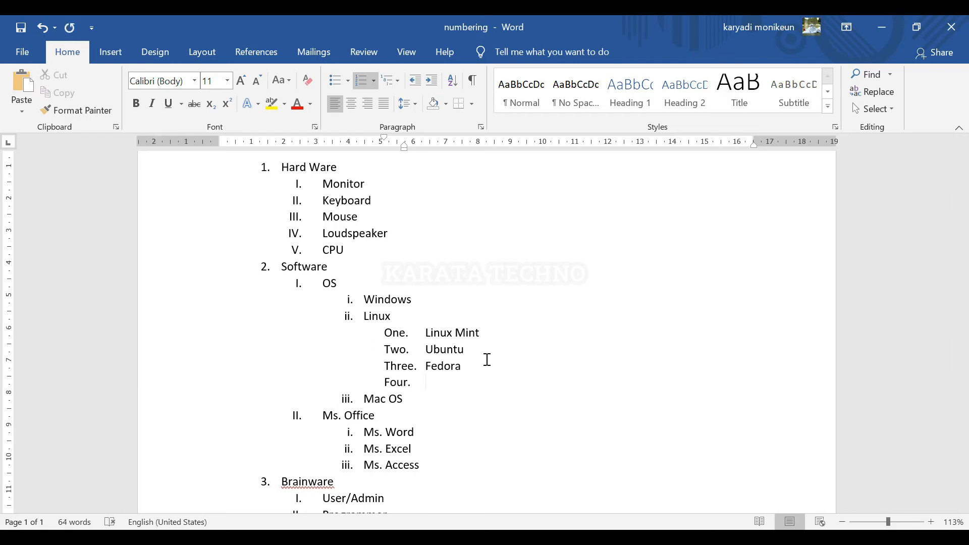
key(ctrl+z)
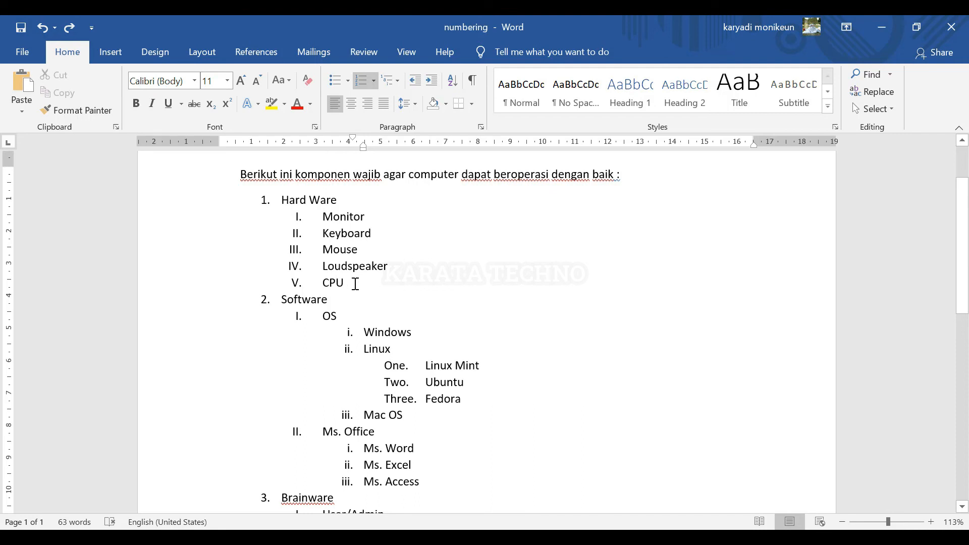
- Reduce the hanging indent of the Monitor to CPU items to about 2.75 cm, bringing their text closer to the numerals
drag(331, 280, 281, 218)
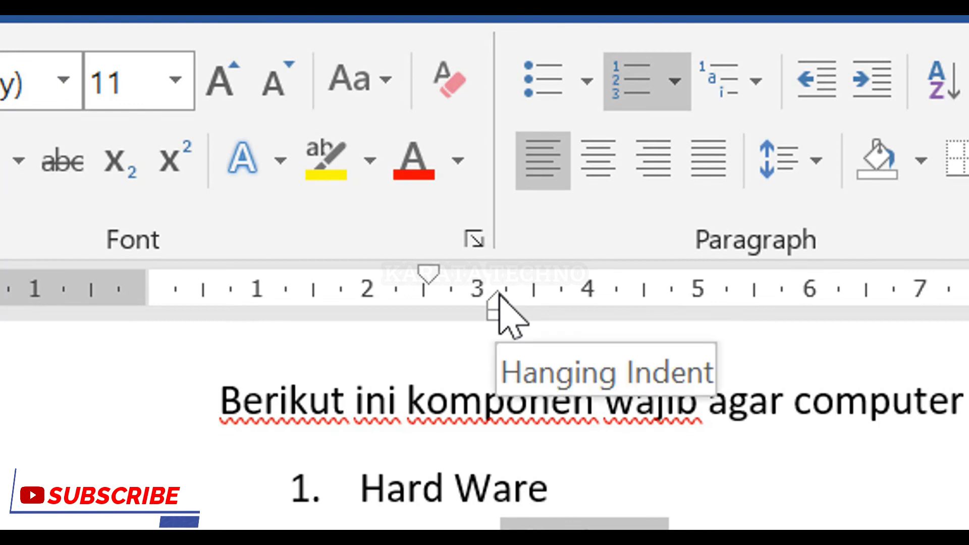
drag(499, 297, 497, 298)
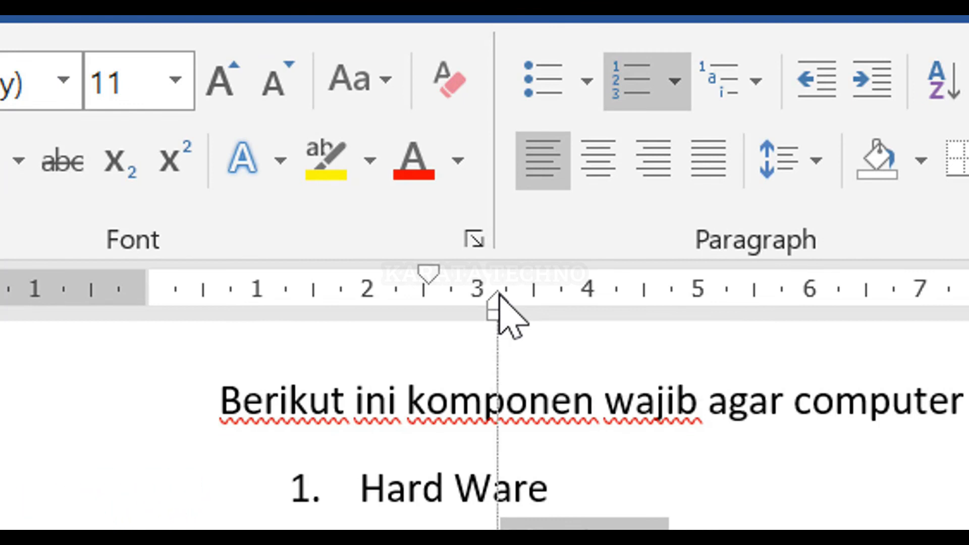
drag(437, 248, 409, 262)
mouse_move(309, 154)
mouse_down()
mouse_move(438, 146)
mouse_move(352, 145)
mouse_move(309, 155)
mouse_up()
drag(301, 158, 312, 157)
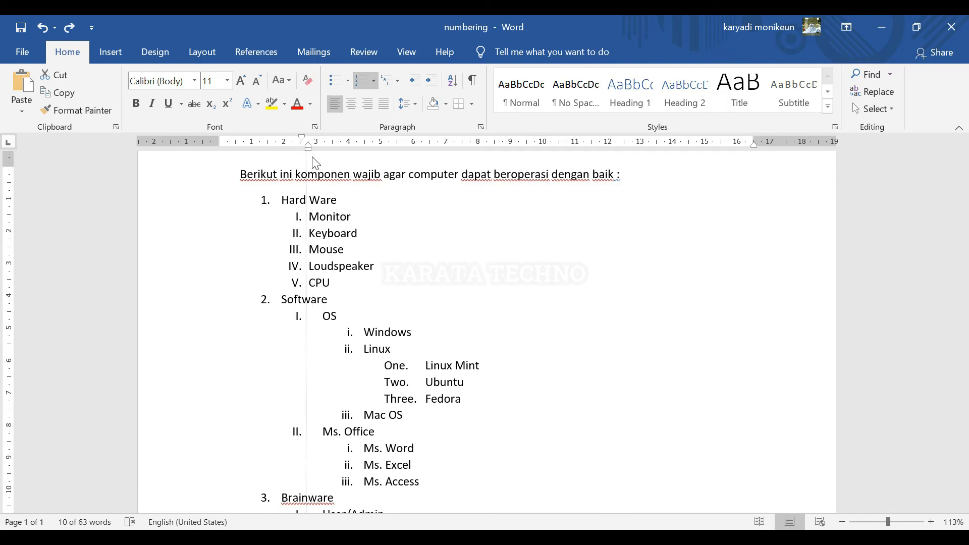
click(411, 303)
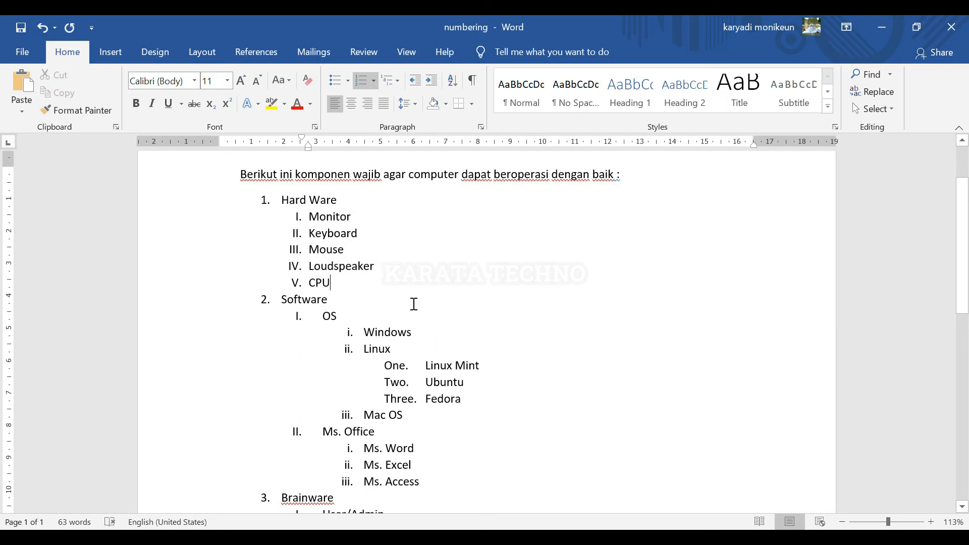
- Reduce the hanging indent of the three Brainware sub-items to about 2.75 cm, bringing their text closer to the numerals
scroll(406, 308, down, 5)
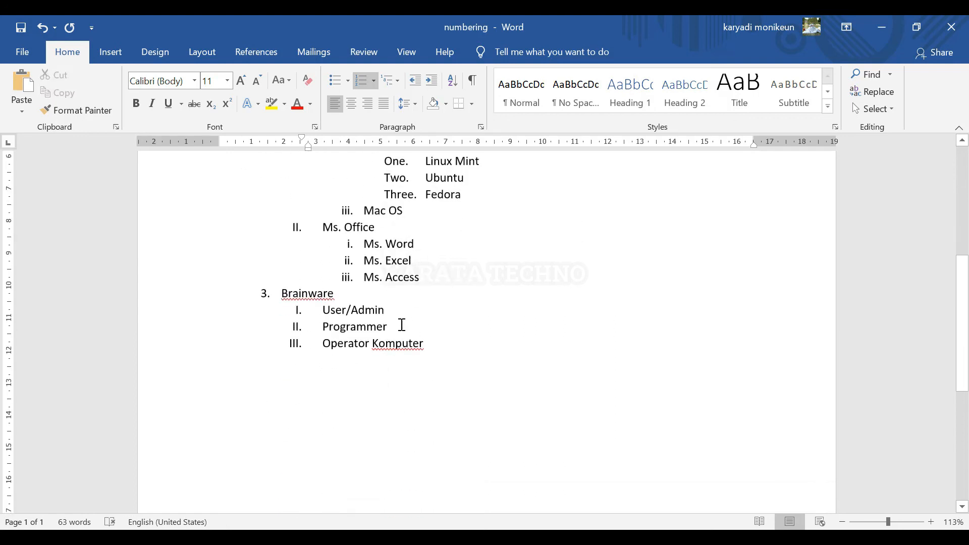
drag(453, 344, 307, 309)
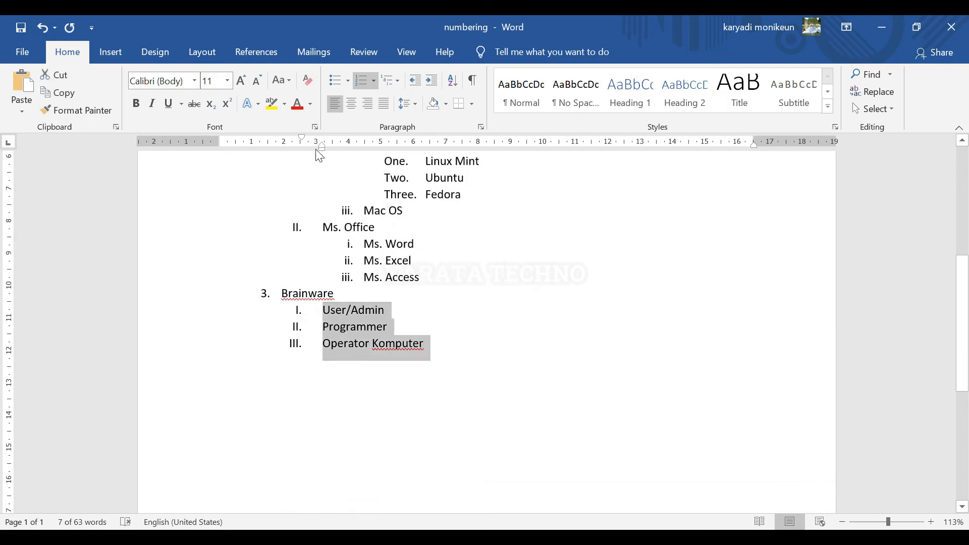
mouse_move(321, 143)
mouse_down()
mouse_move(302, 146)
mouse_move(314, 151)
mouse_up()
- Undo the hanging indent changes on the Hard Ware and Brainware sub-items
scroll(387, 306, up, 4)
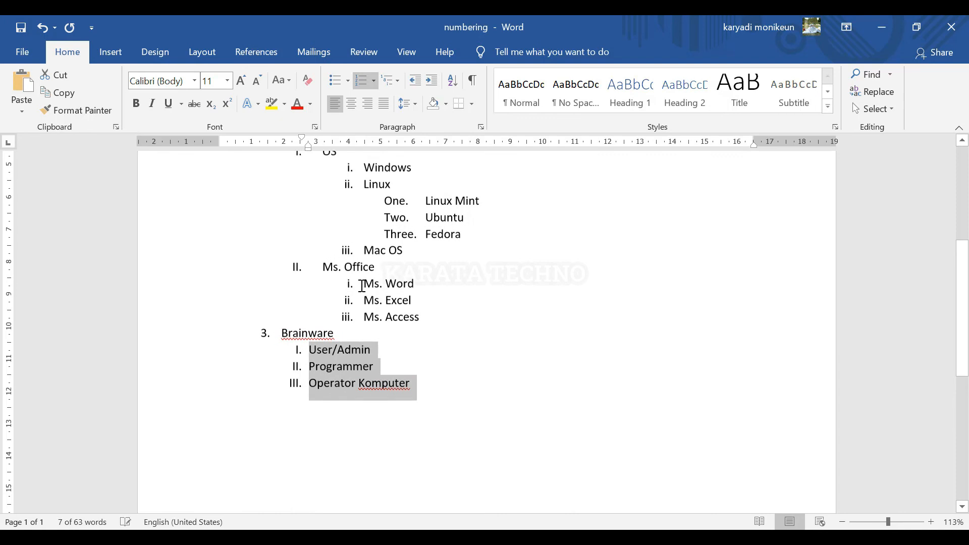
scroll(388, 305, up, 2)
scroll(386, 305, down, 3)
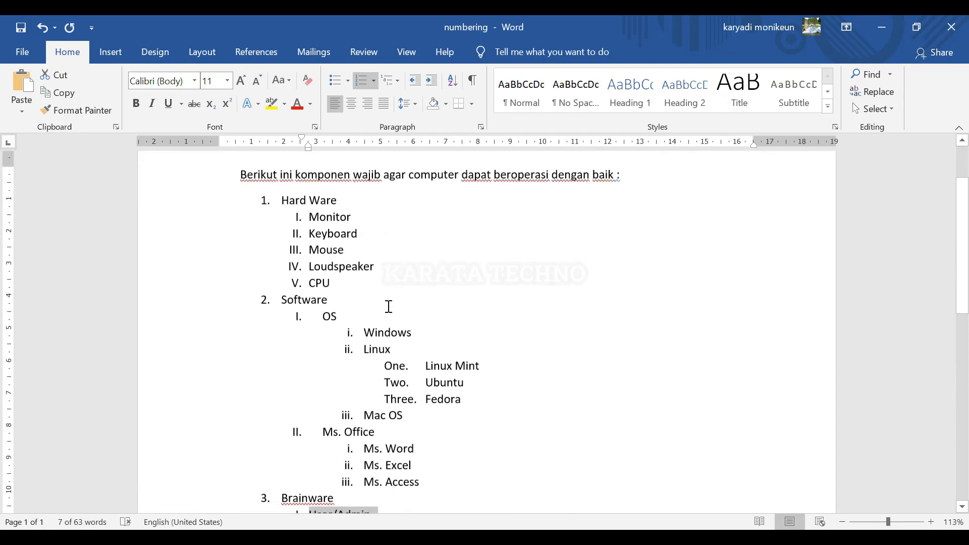
key(ctrl+z)
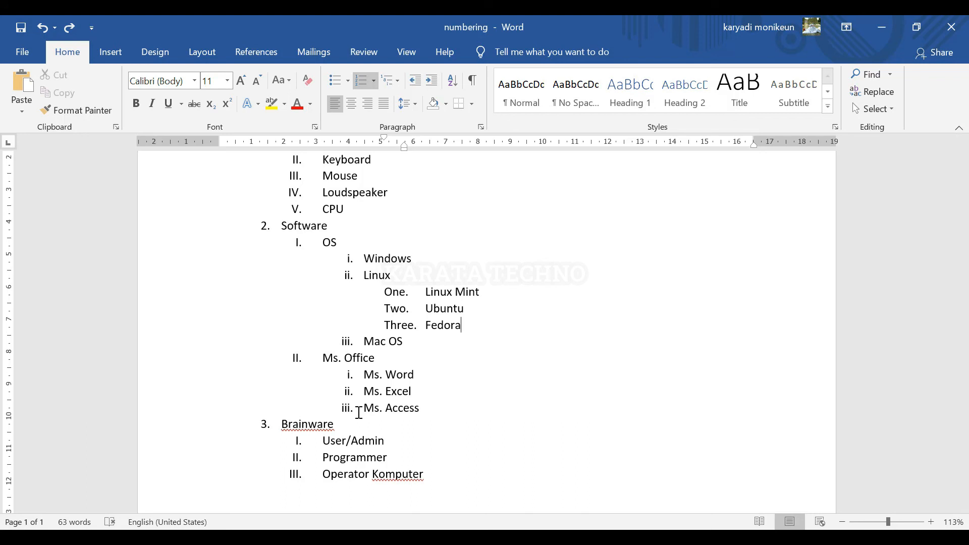
- Review the whole multilevel list from the introductory sentence down to the Brainware items
scroll(359, 413, up, 5)
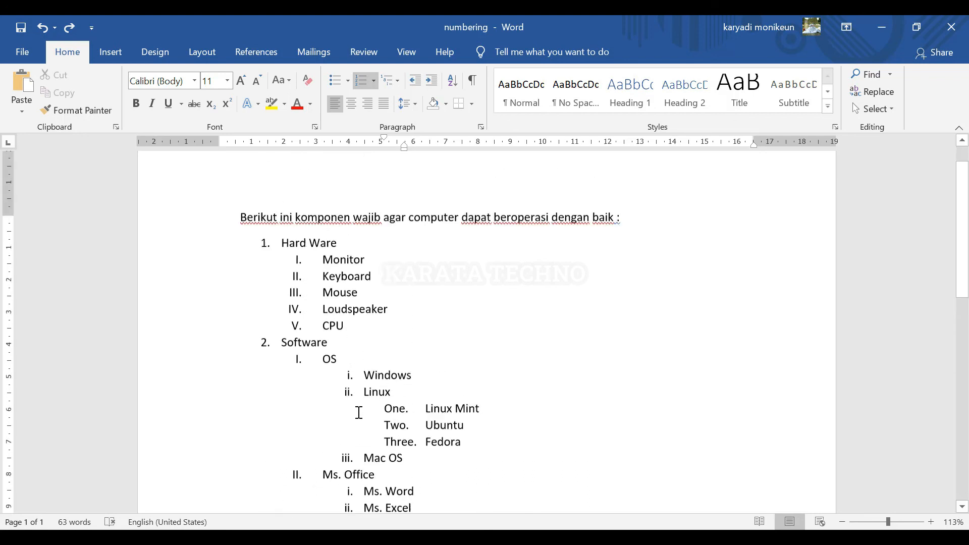
scroll(358, 413, down, 3)
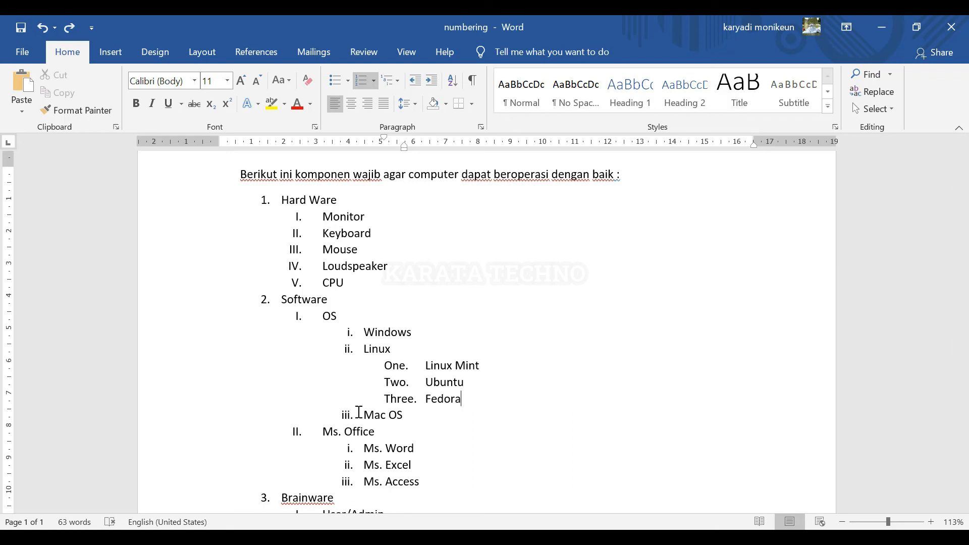
scroll(358, 413, down, 5)
scroll(359, 413, up, 3)
scroll(359, 413, up, 4)
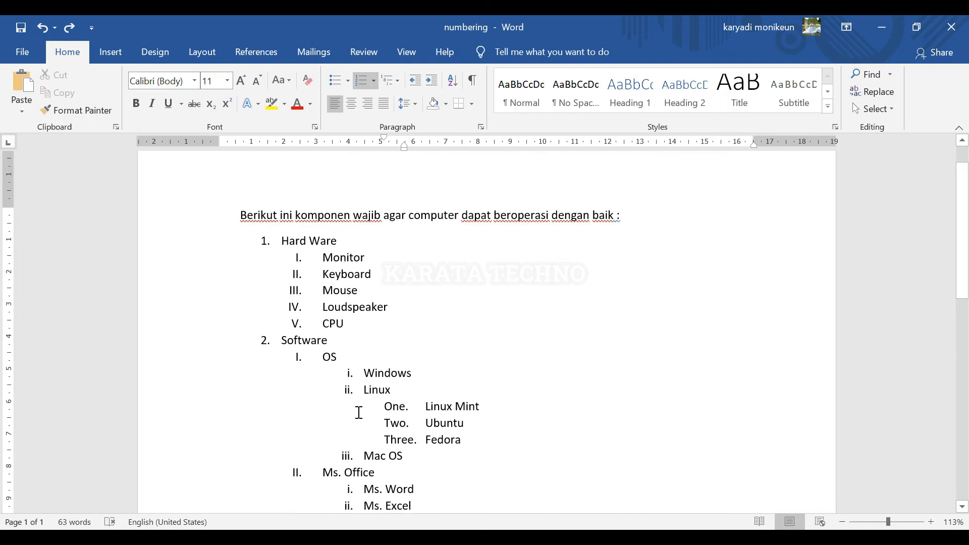
scroll(358, 413, down, 2)
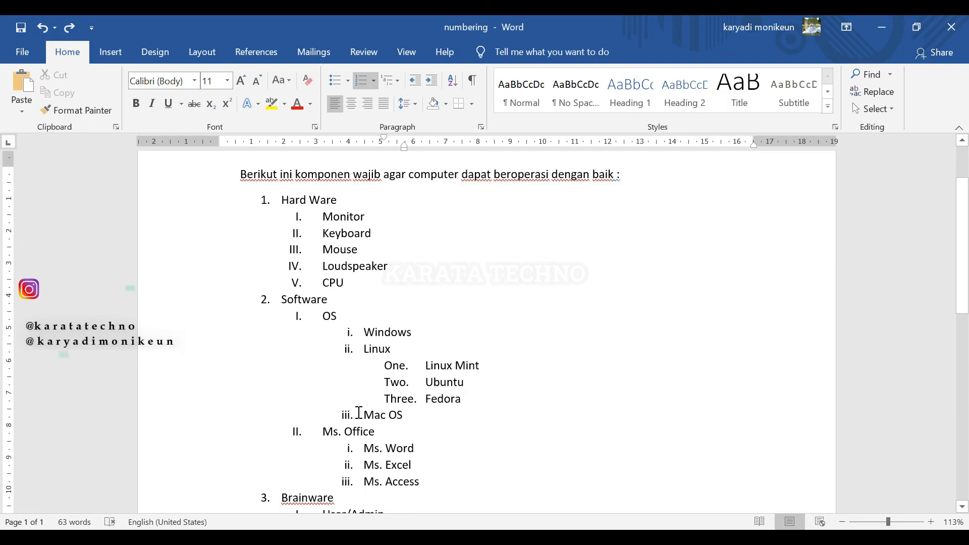
scroll(359, 413, down, 2)
scroll(358, 413, up, 5)
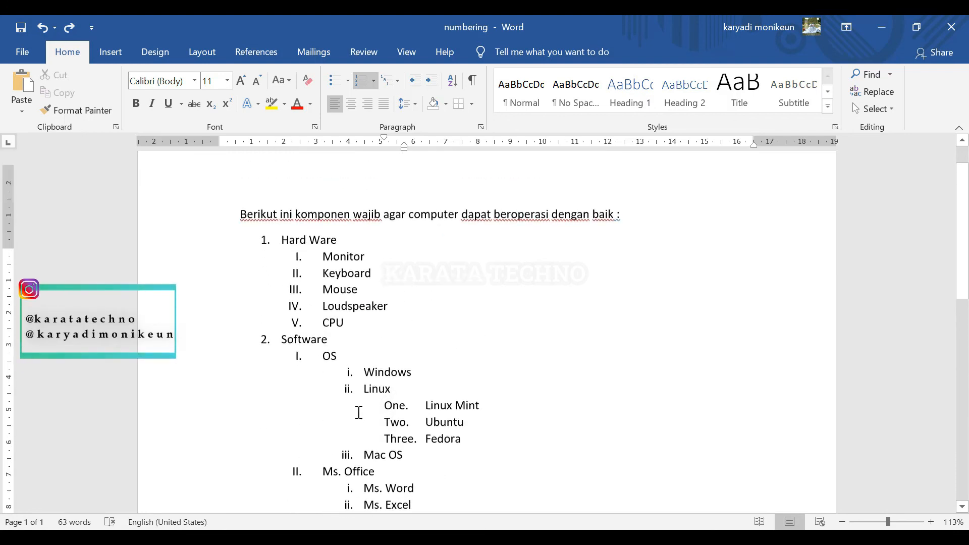